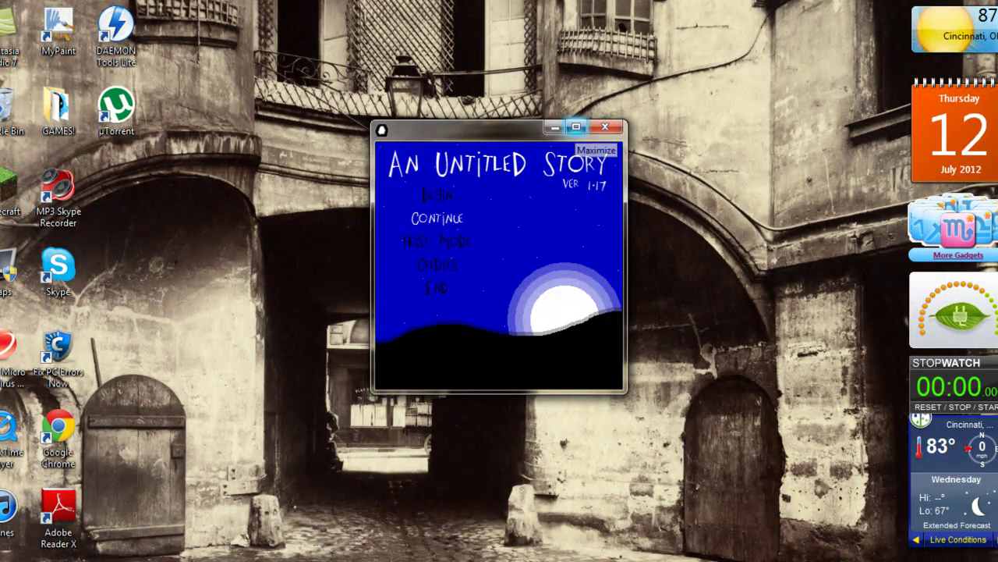
# - Continue the Stone Castle game from save slot 1 and maximize the window
pyautogui.press('Return')
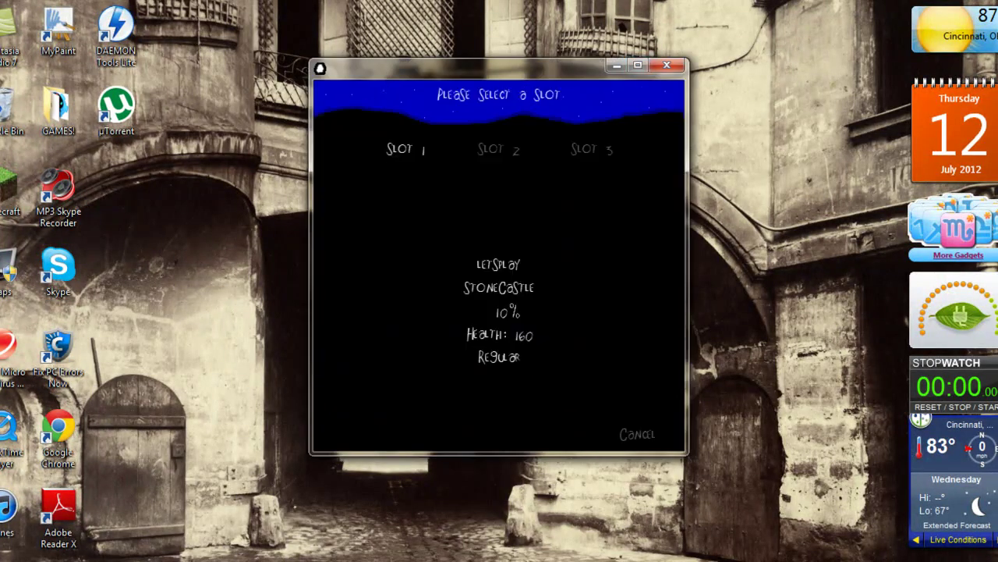
pyautogui.press('Return')
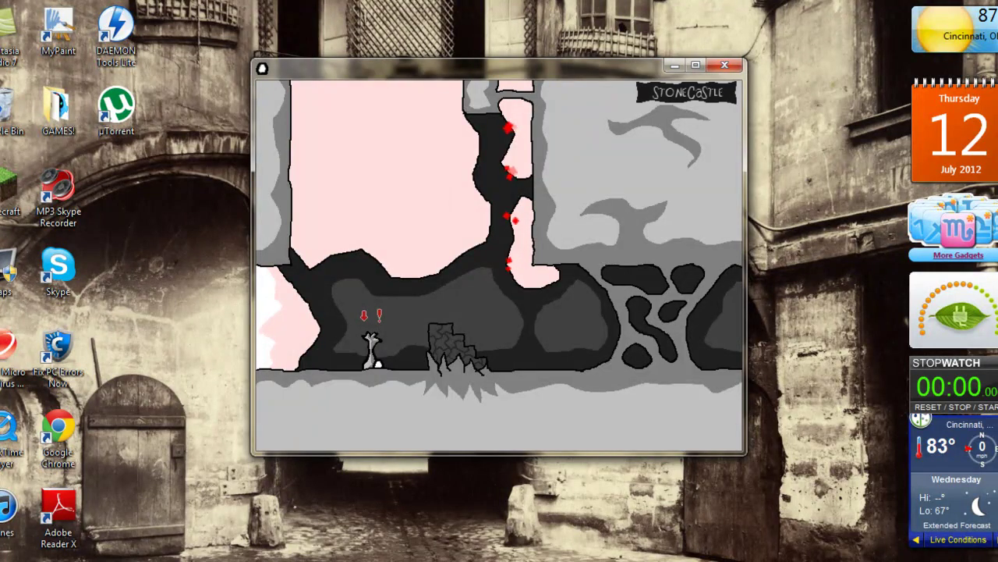
pyautogui.click(695, 65)
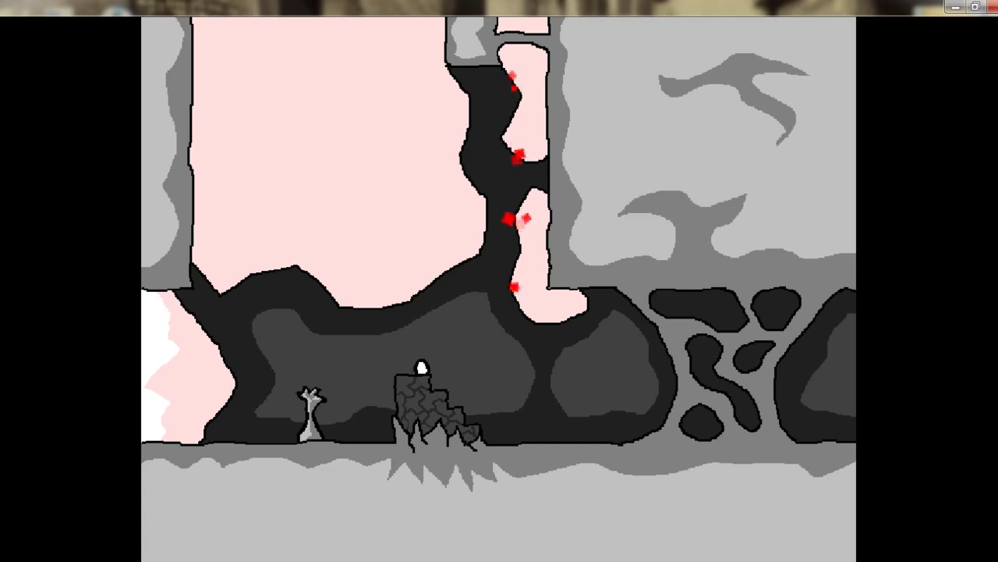
# - Save at the Stone Castle tree, then jump over the rock pile onto the ledge
pyautogui.press('Left')
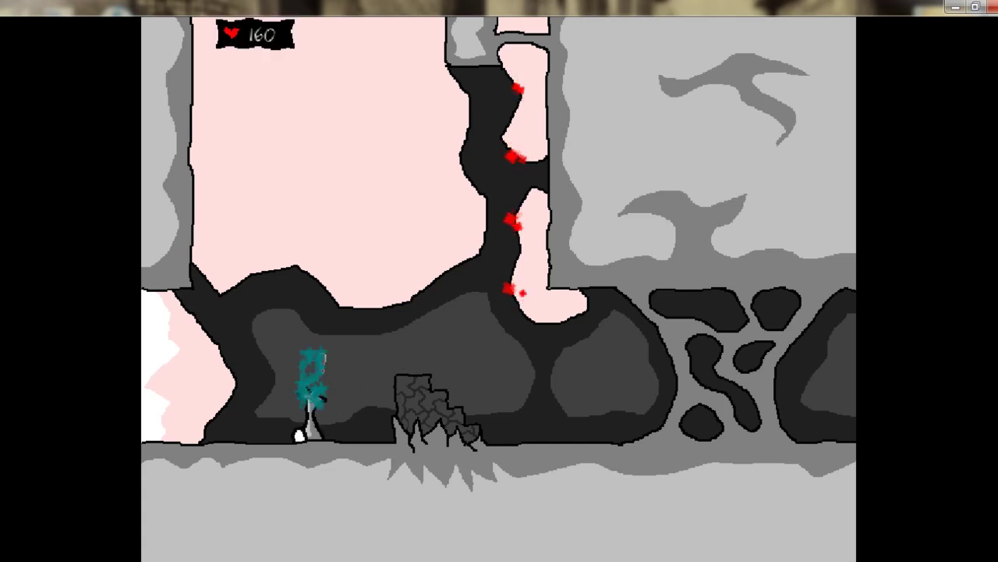
pyautogui.press('Right')
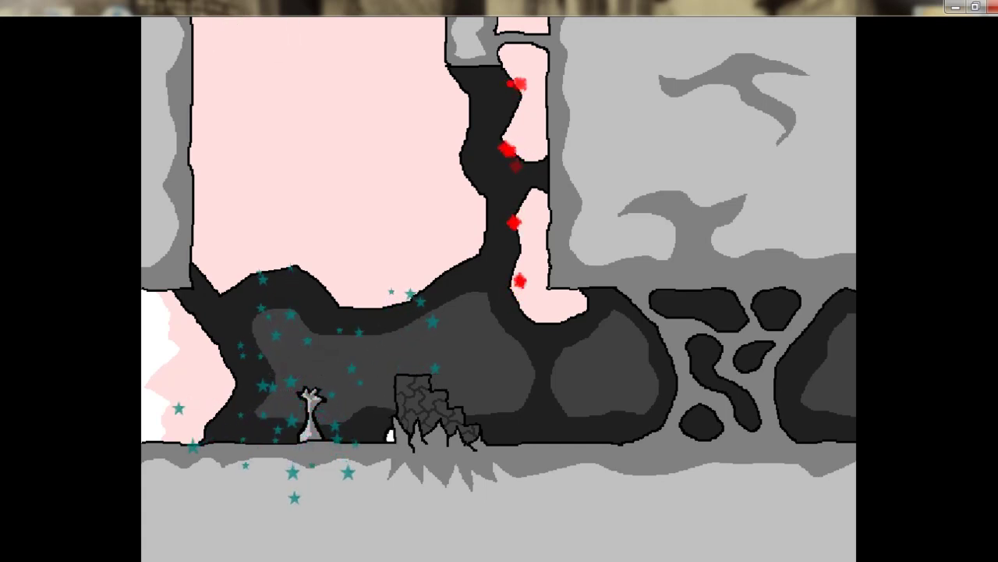
pyautogui.press('Up')
pyautogui.press('Right')
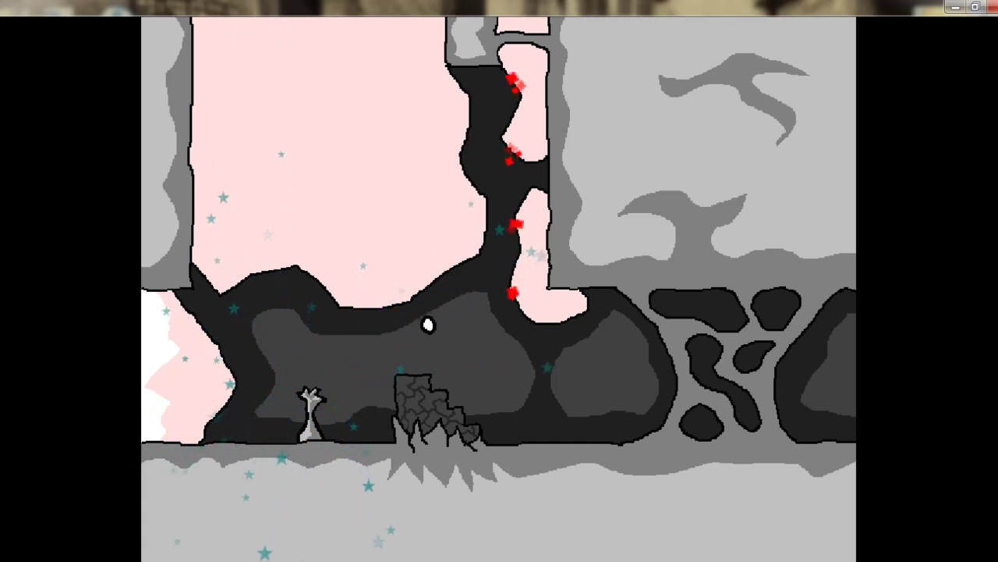
pyautogui.press('Up')
pyautogui.press('Right')
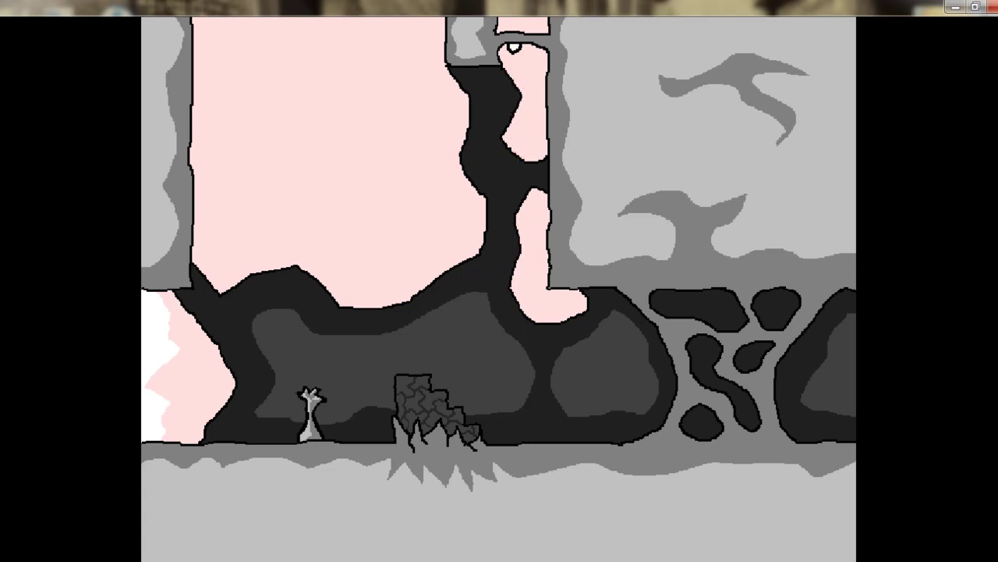
# - Climb into the spiked corridor and move right until the character dies
pyautogui.press('Up')
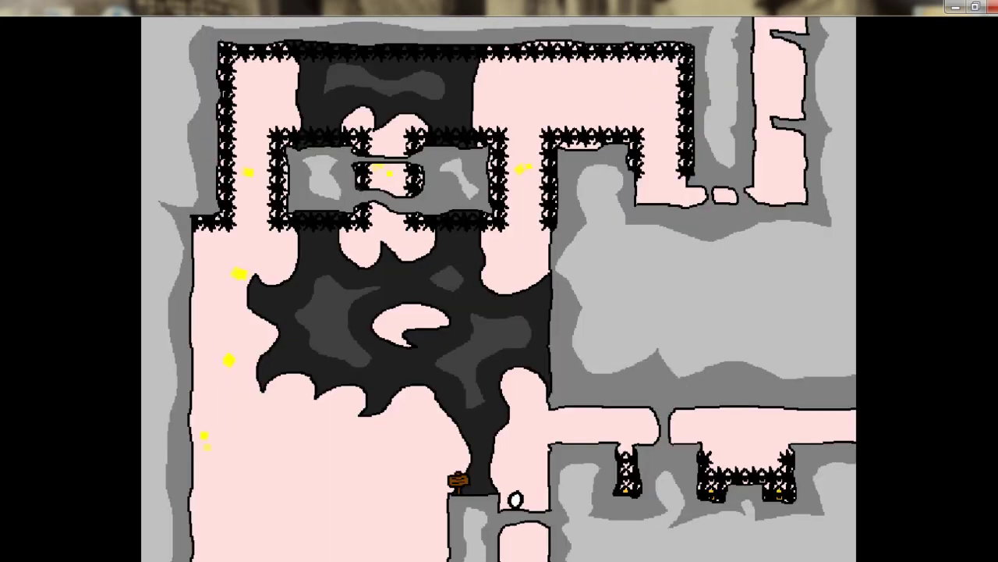
pyautogui.press('Up')
pyautogui.press('Right')
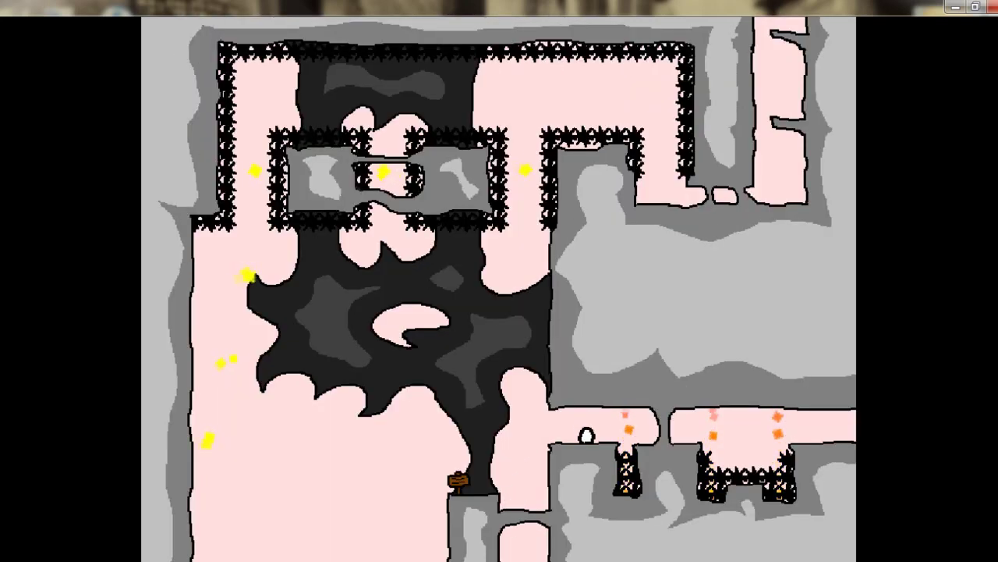
pyautogui.press('Right')
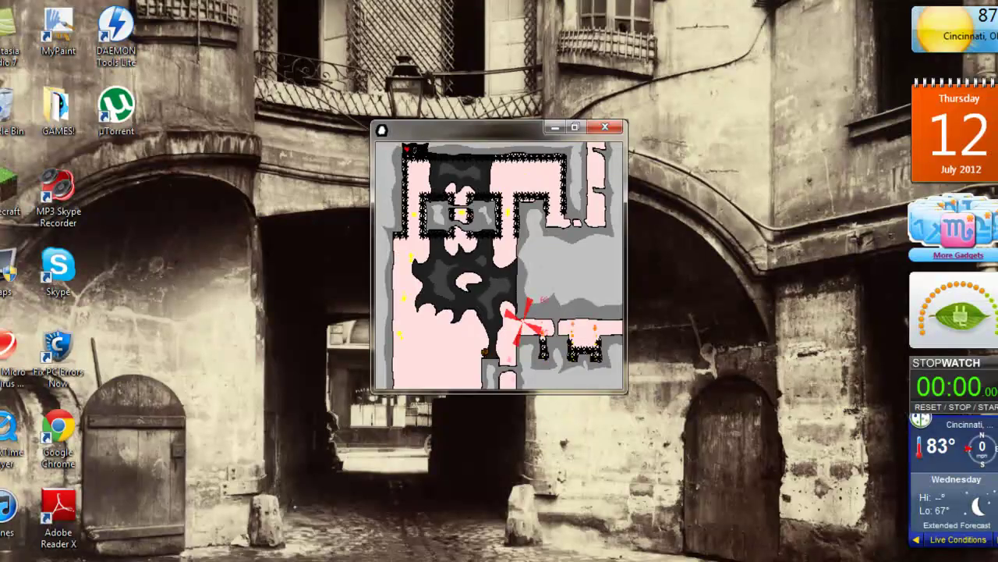
# - Continue after Game Over, restore fullscreen, and teleport to the Sky Town save room
pyautogui.press('Return')
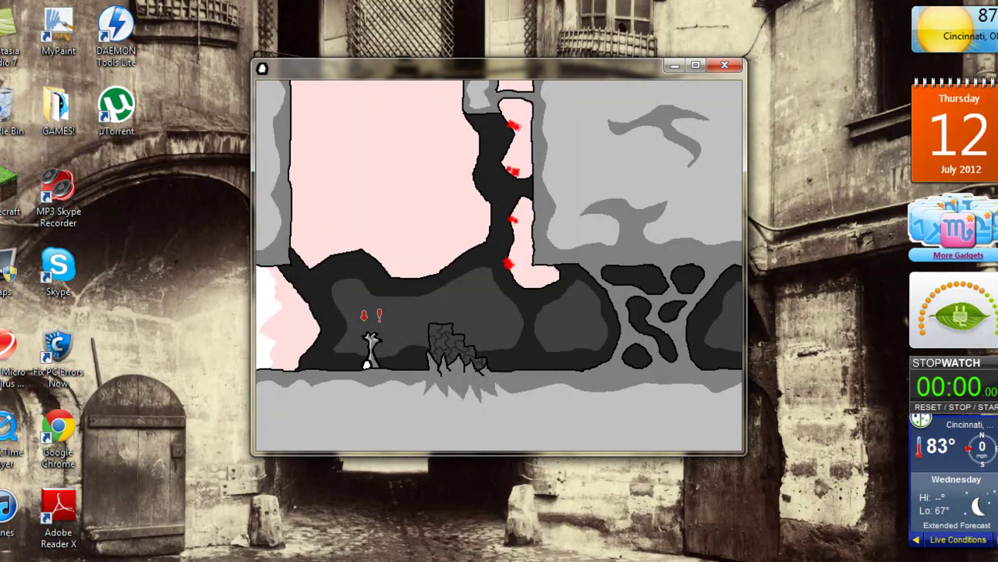
pyautogui.click(695, 65)
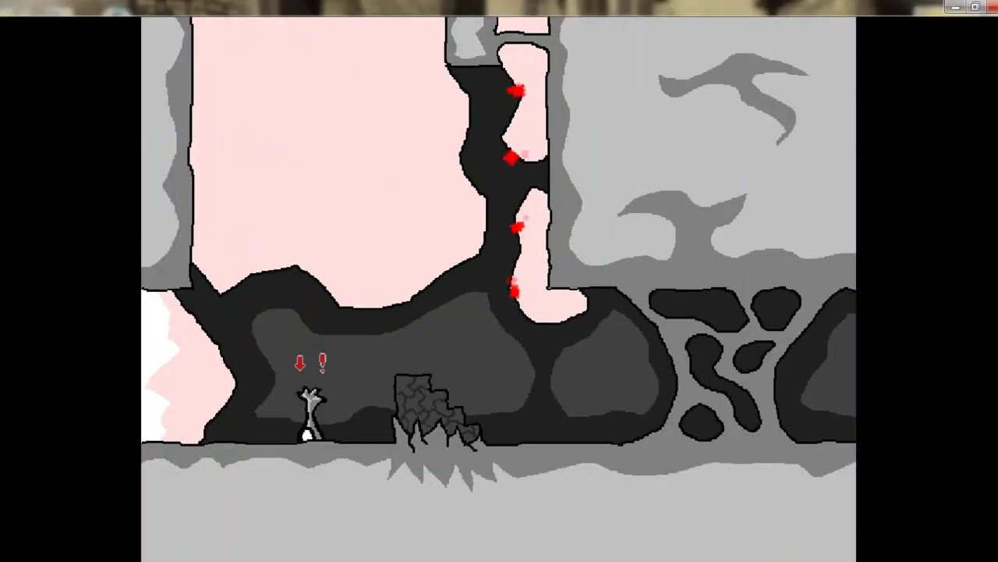
pyautogui.press('Down')
pyautogui.press('Return')
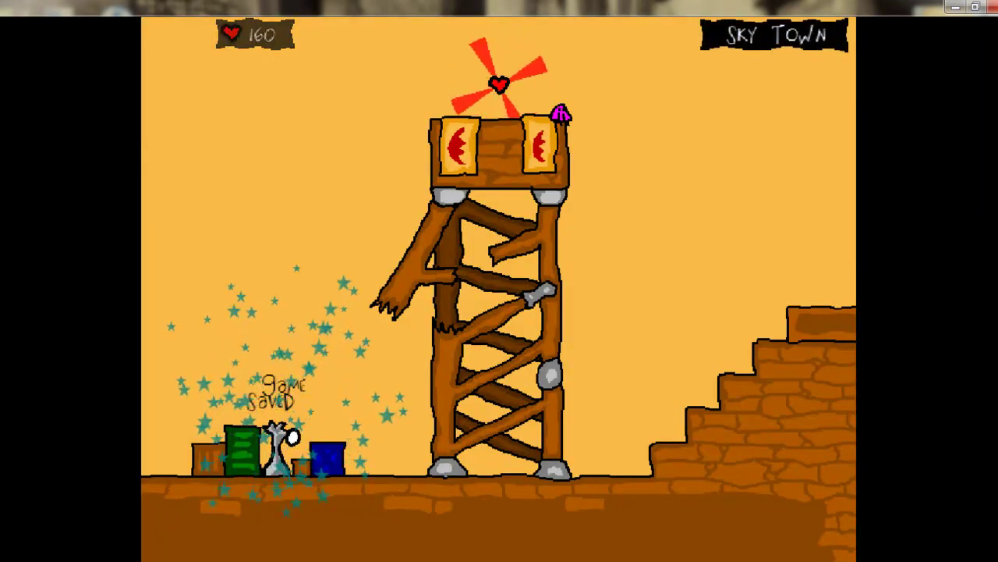
# - Climb the brick steps, drop down the shaft and save at the bridge statue
pyautogui.press('Right')
pyautogui.press('Right')
pyautogui.press('Up')
pyautogui.press('Right')
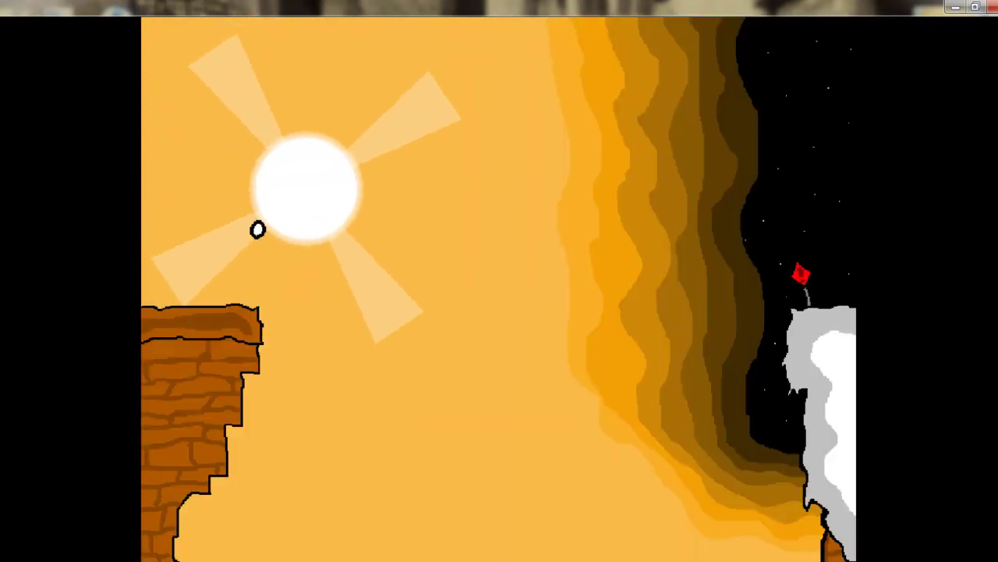
pyautogui.press('Up')
pyautogui.press('Right')
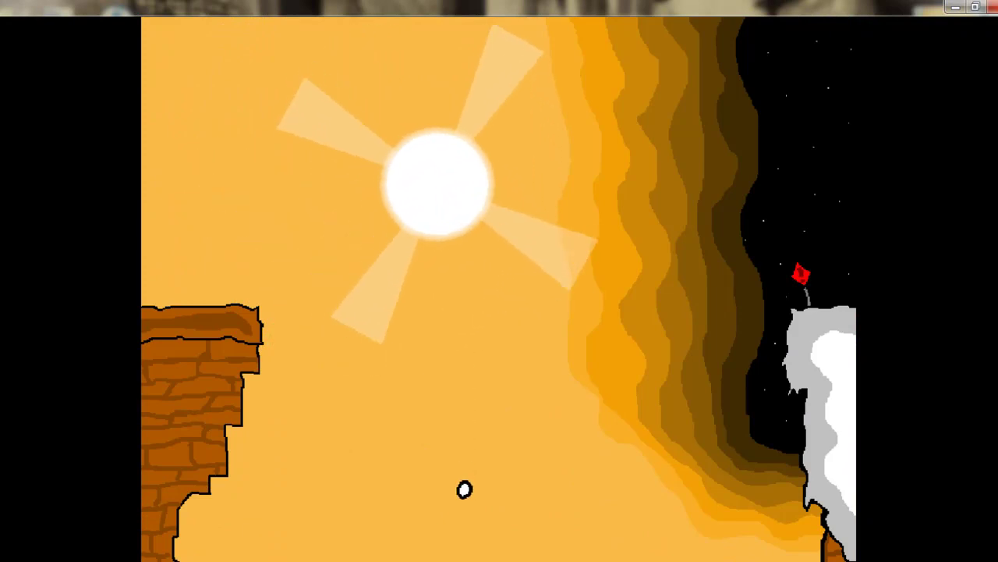
pyautogui.press('Right')
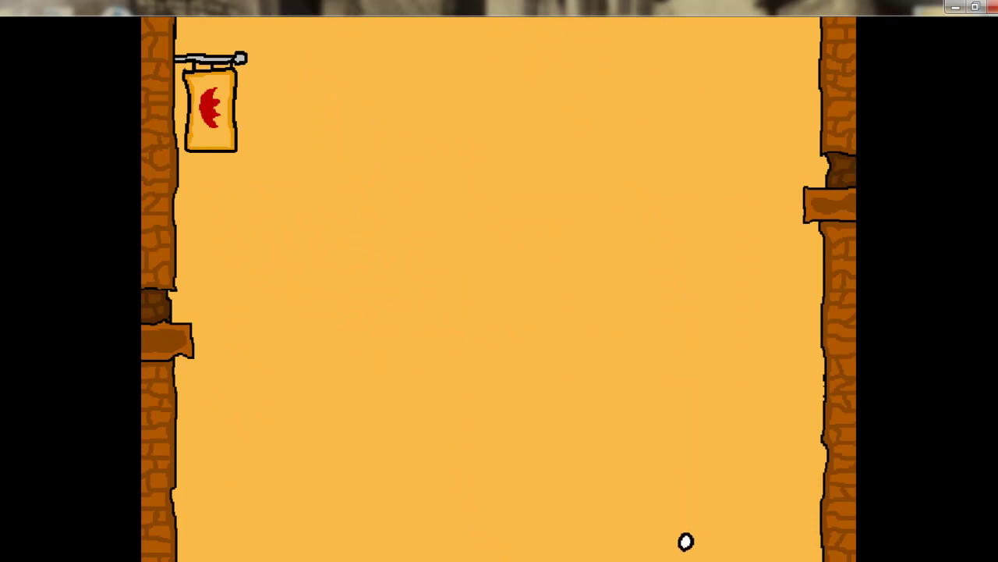
pyautogui.press('Right')
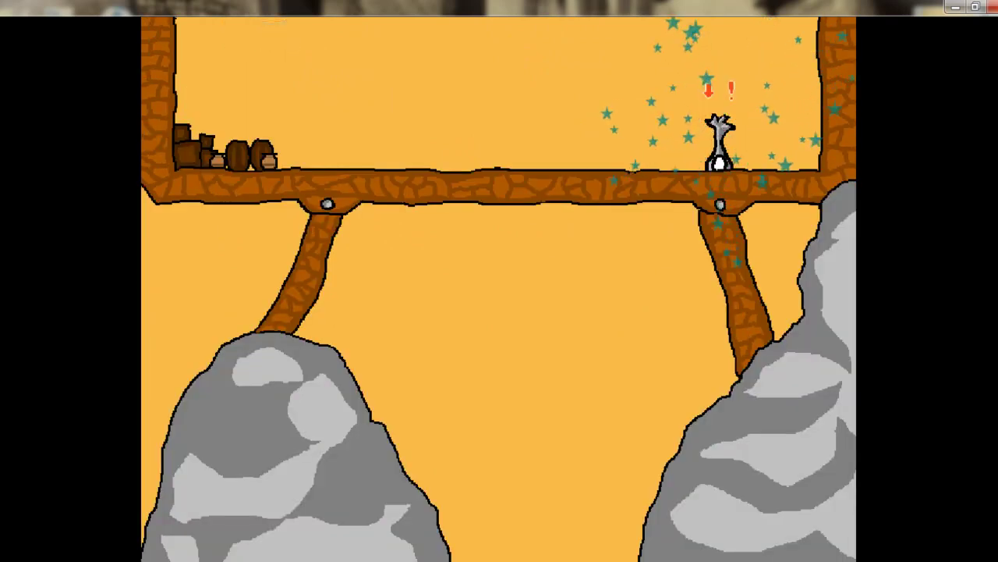
# - Teleport back to the Sky Town tower save room and climb the brick steps
pyautogui.press('Up')
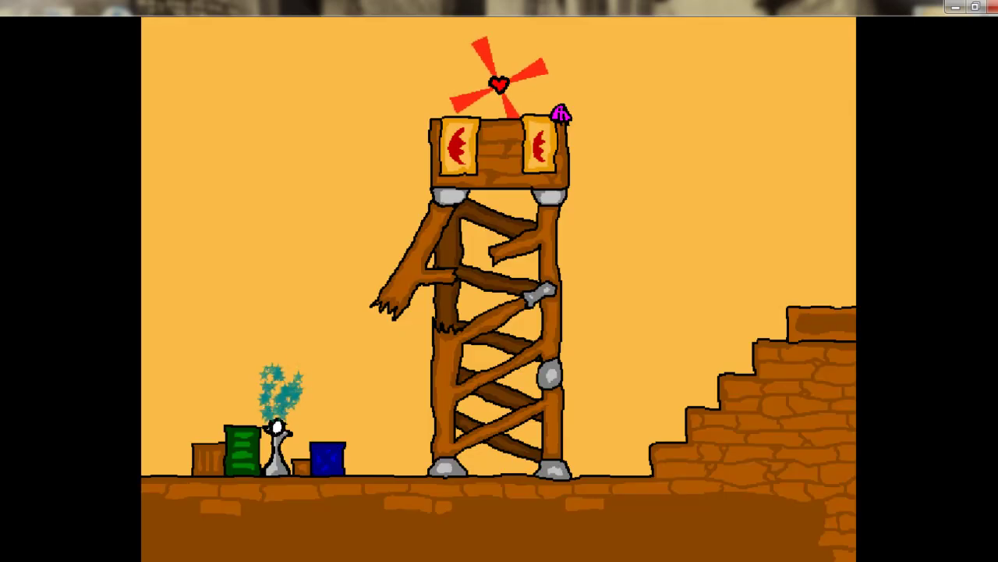
pyautogui.press('Right')
pyautogui.press('Right')
pyautogui.press('Up')
pyautogui.press('Up')
# - Leap right across the sun room, past the red flag toward the night cliff
pyautogui.press('Right')
pyautogui.press('Up')
pyautogui.press('Right')
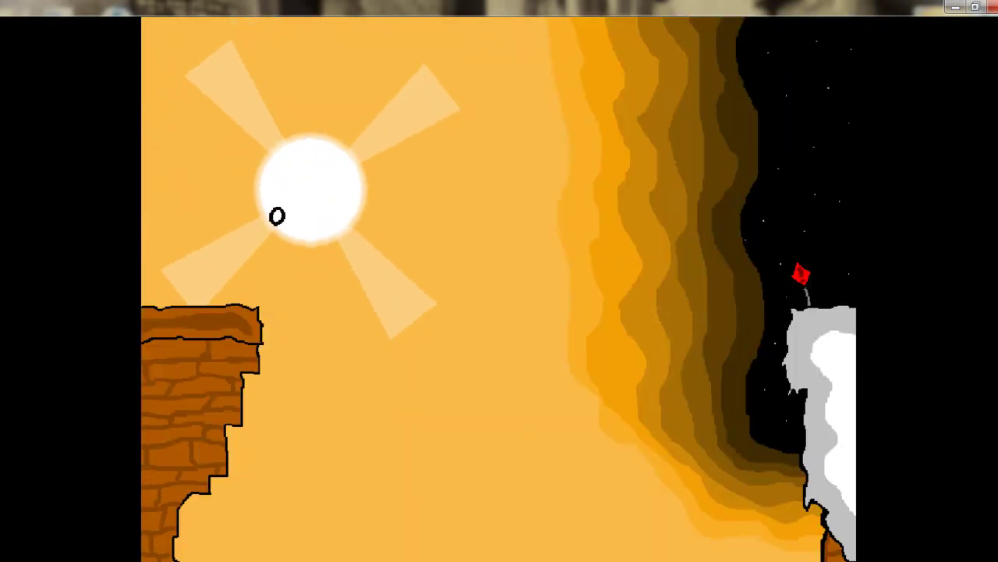
pyautogui.press('Up')
pyautogui.press('Right')
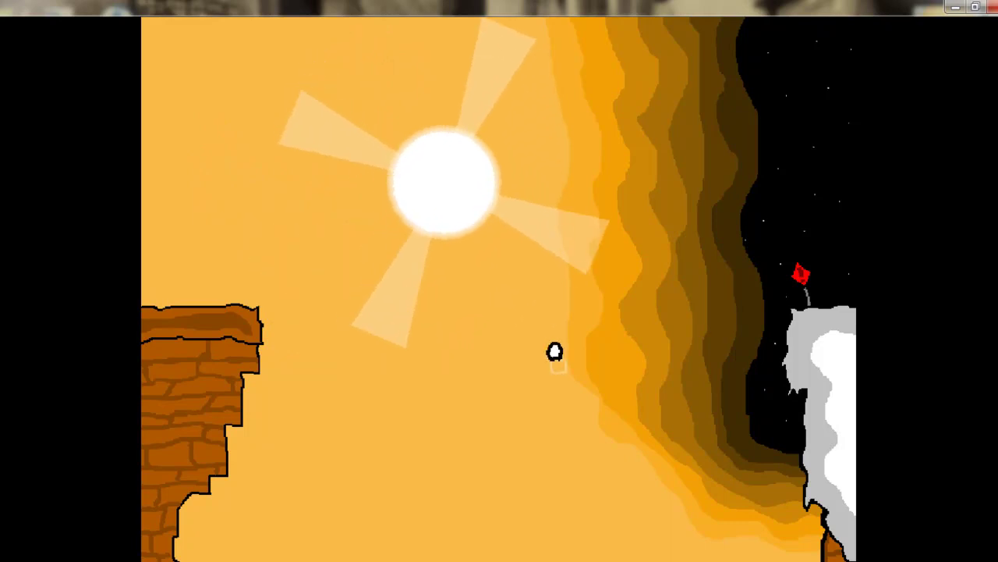
pyautogui.press('Up')
pyautogui.press('Right')
pyautogui.press('Up')
pyautogui.press('Right')
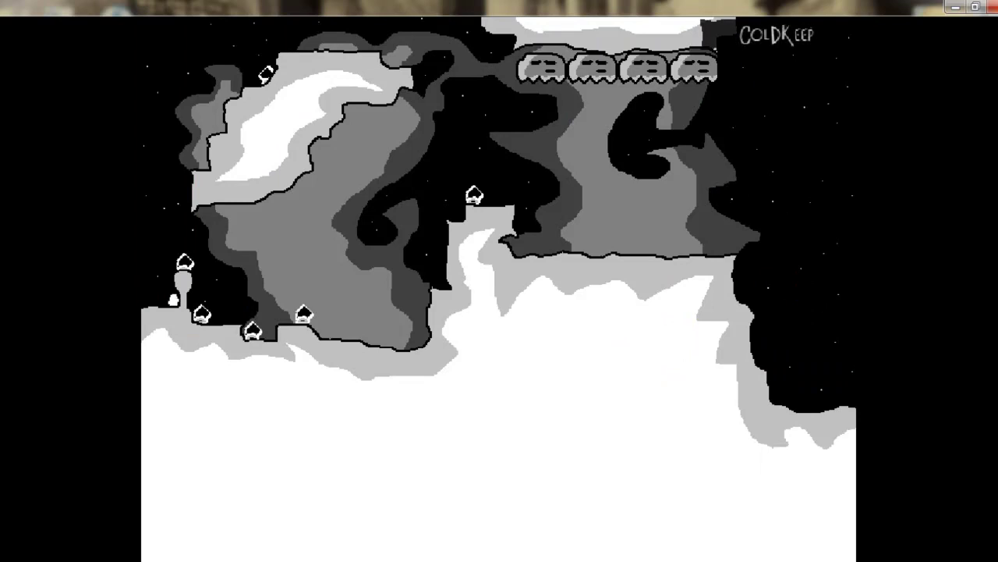
# - Climb the ColdKeep left wall past the firing turrets and exit through the top
pyautogui.press('Up')
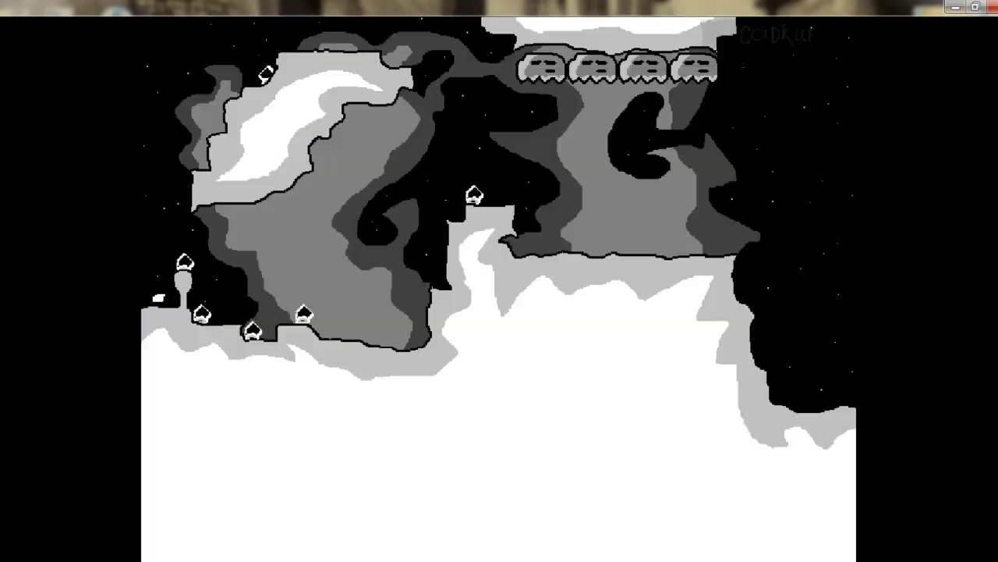
pyautogui.press('Up')
pyautogui.press('Left')
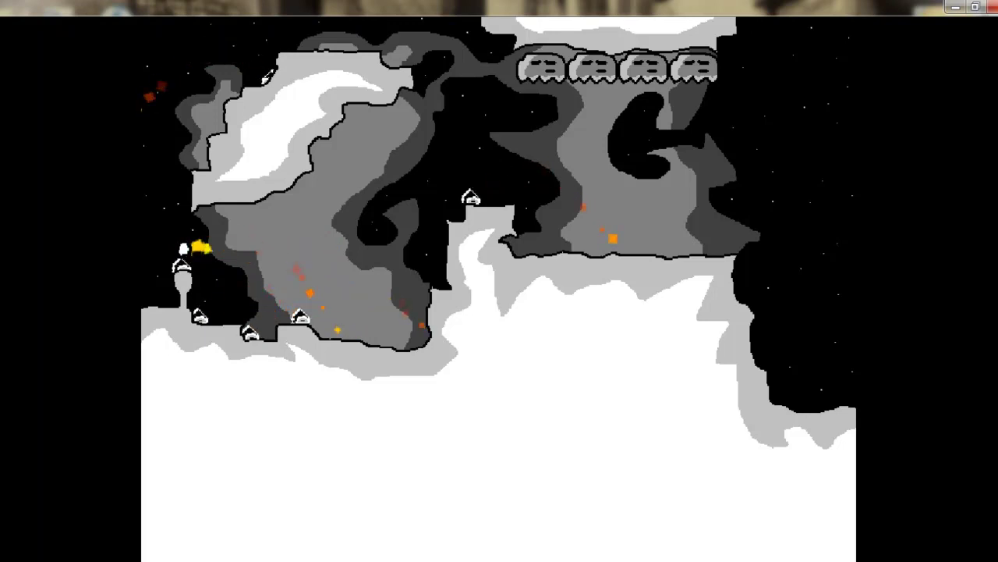
pyautogui.press('Up')
pyautogui.press('Right')
pyautogui.press('Right')
pyautogui.press('Up')
pyautogui.press('Right')
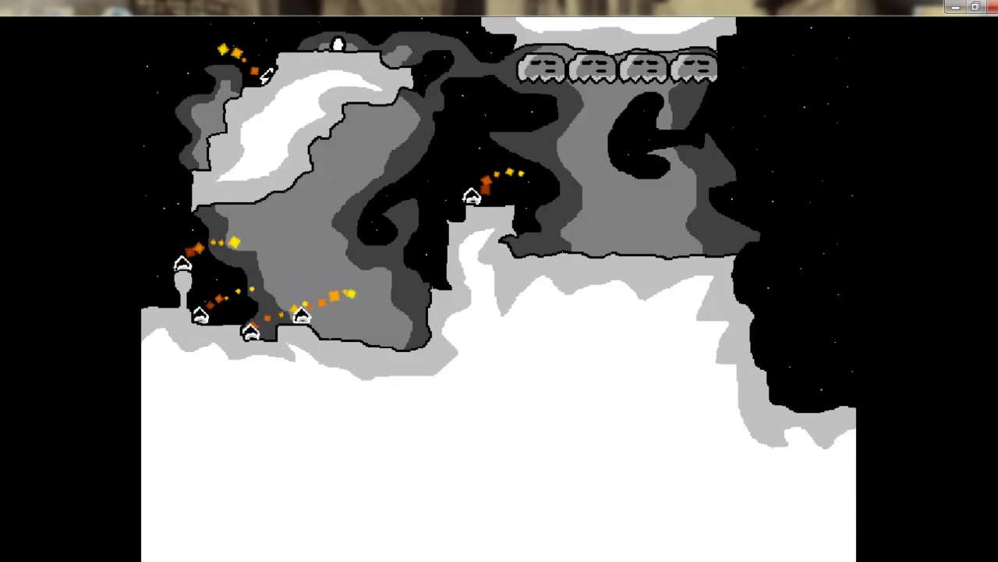
pyautogui.press('Up')
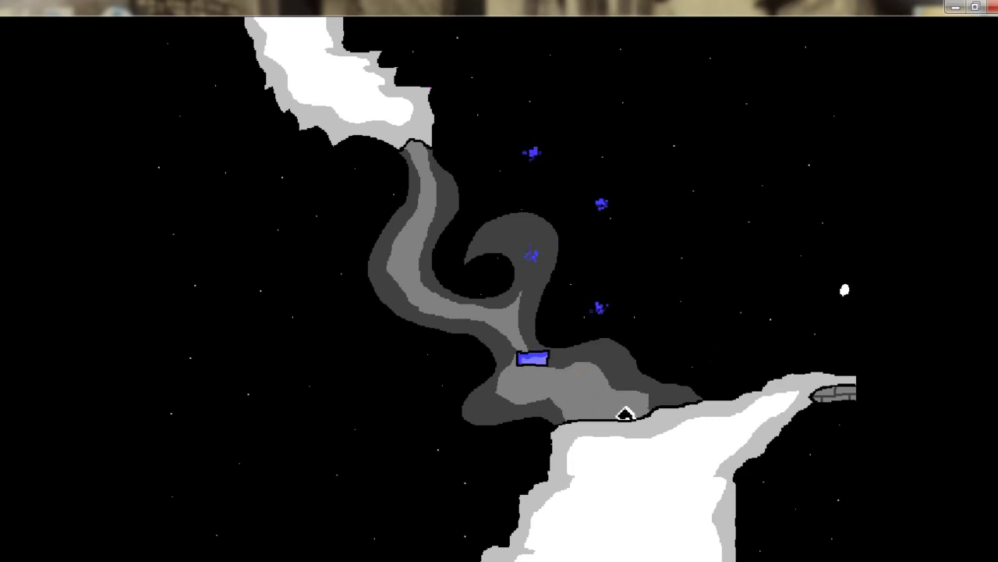
# - Enter the stone temple room and dodge the bouncing red blob's attacks
pyautogui.press('Right')
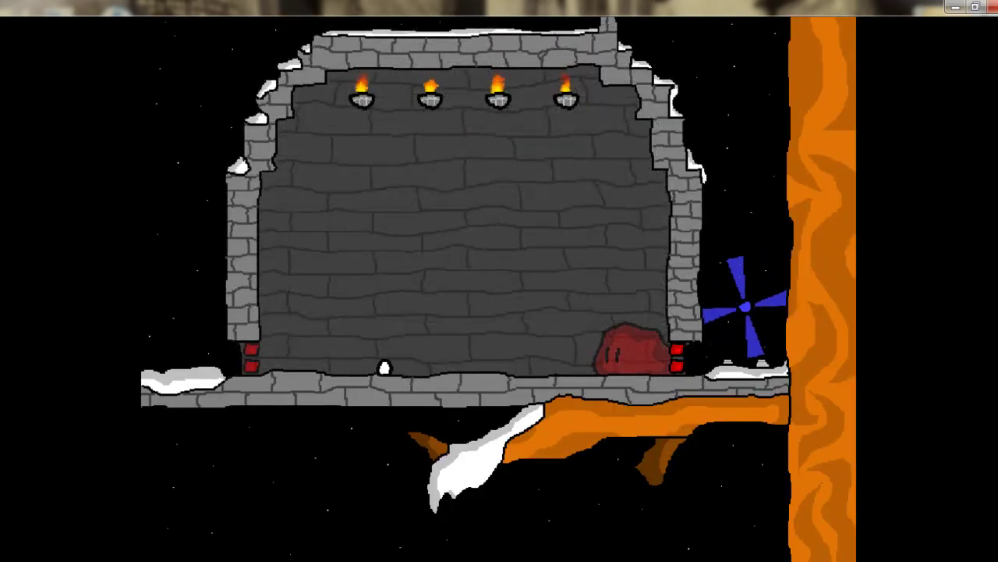
pyautogui.press('Right')
pyautogui.press('Right')
pyautogui.press('Up')
pyautogui.press('Left')
pyautogui.press('Right')
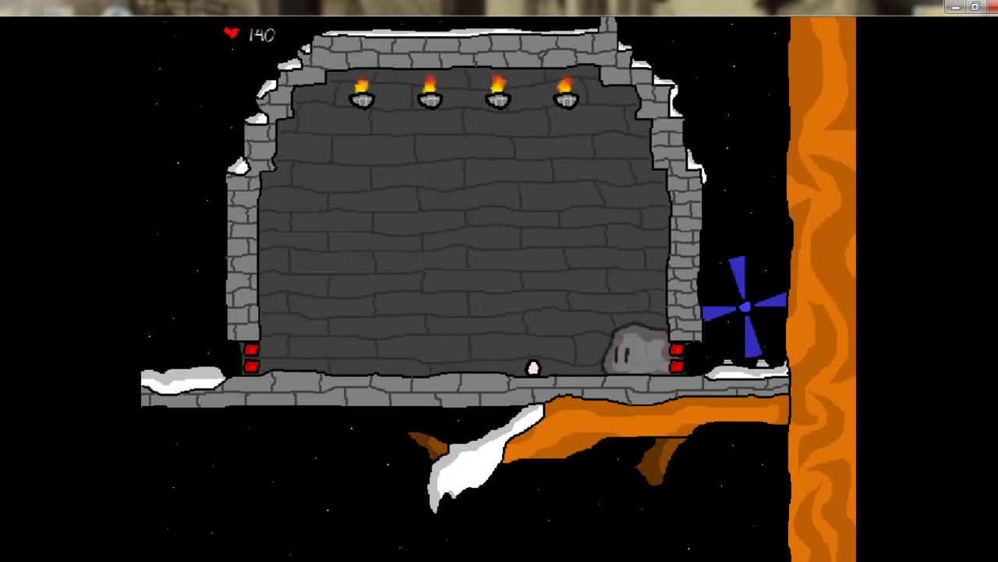
pyautogui.press('Left')
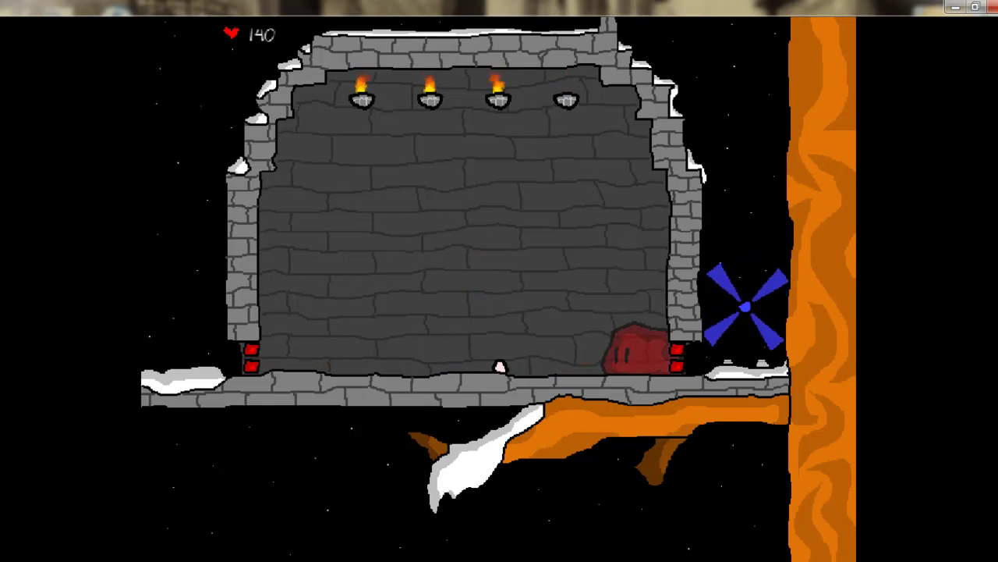
pyautogui.press('Left')
pyautogui.press('Right')
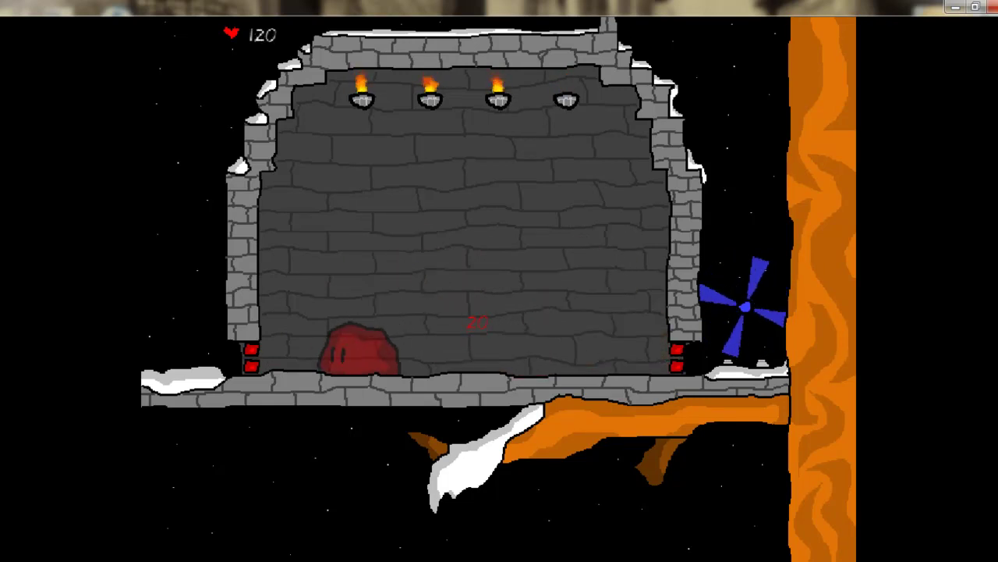
pyautogui.press('Left')
pyautogui.press('Up')
pyautogui.press('Left')
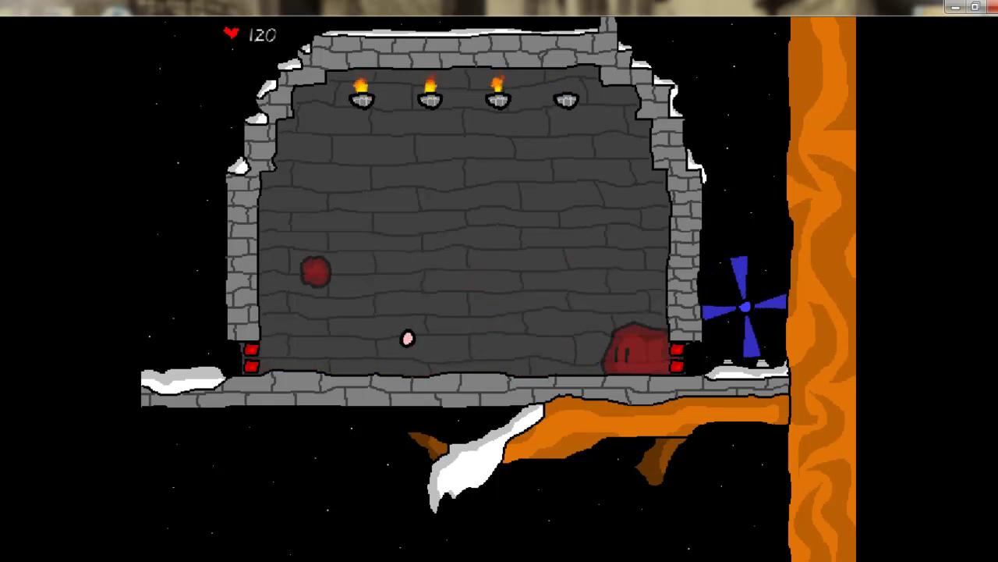
# - Strike the boss while it is grey, putting out two more torches
pyautogui.press('Right')
pyautogui.press('Left')
pyautogui.press('Up')
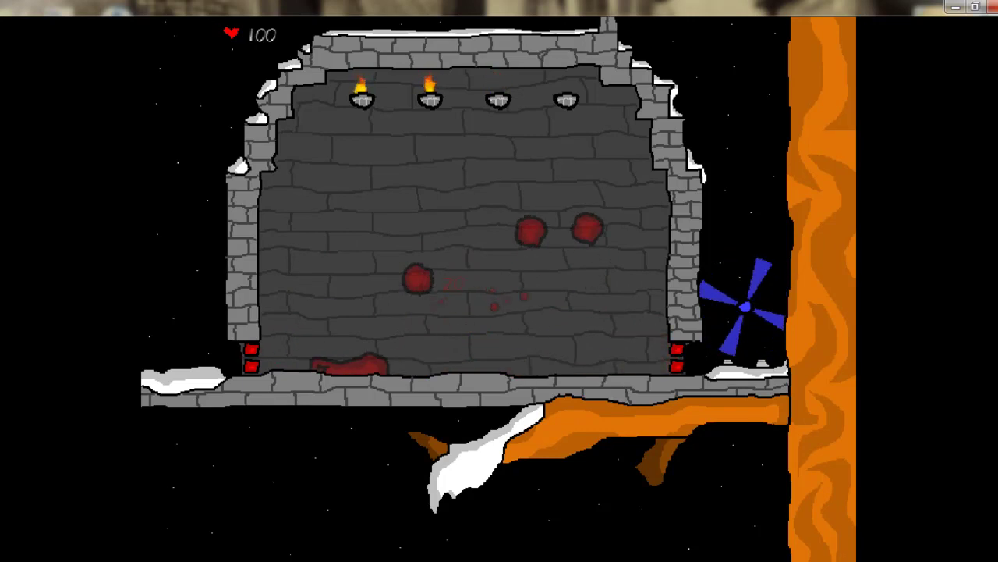
pyautogui.press('Left')
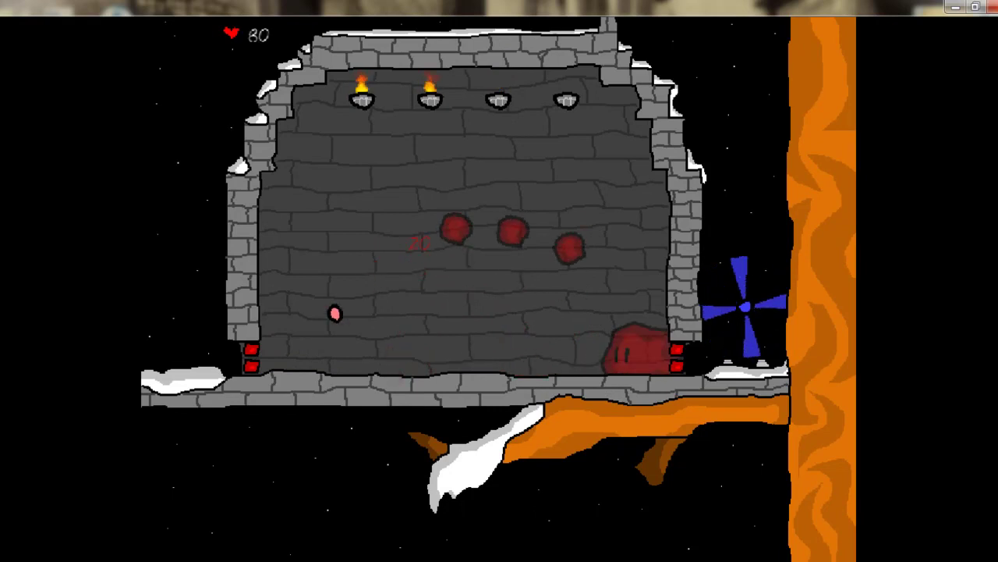
pyautogui.press('Right')
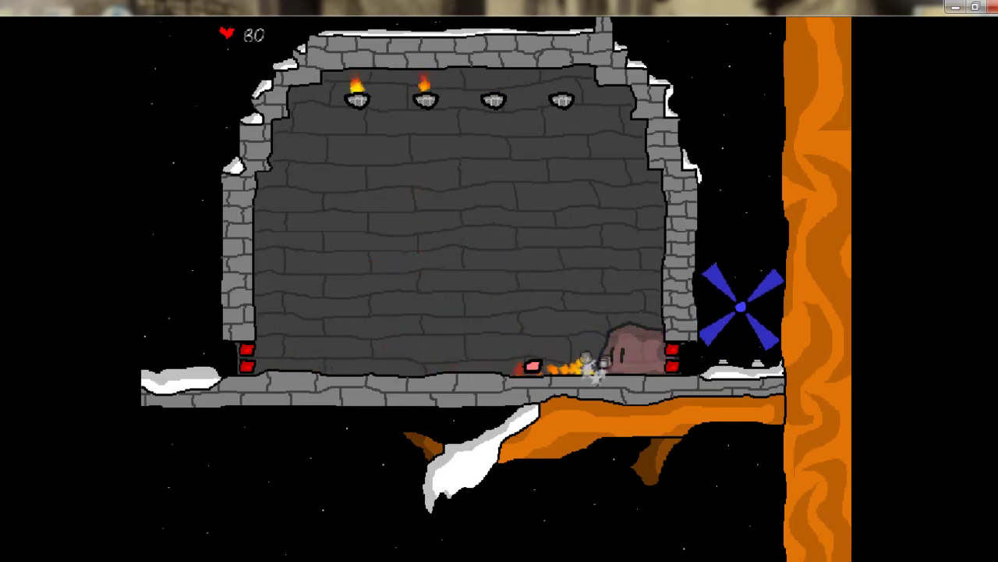
pyautogui.press('Left')
# - Weave through the gaps in the orb rows as the boss rises
pyautogui.press('Right')
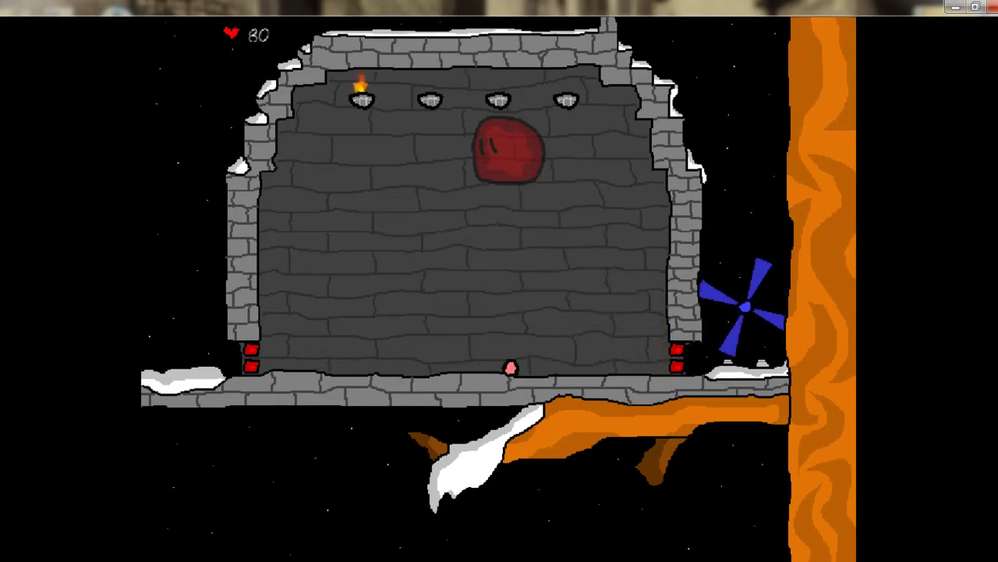
pyautogui.press('Left')
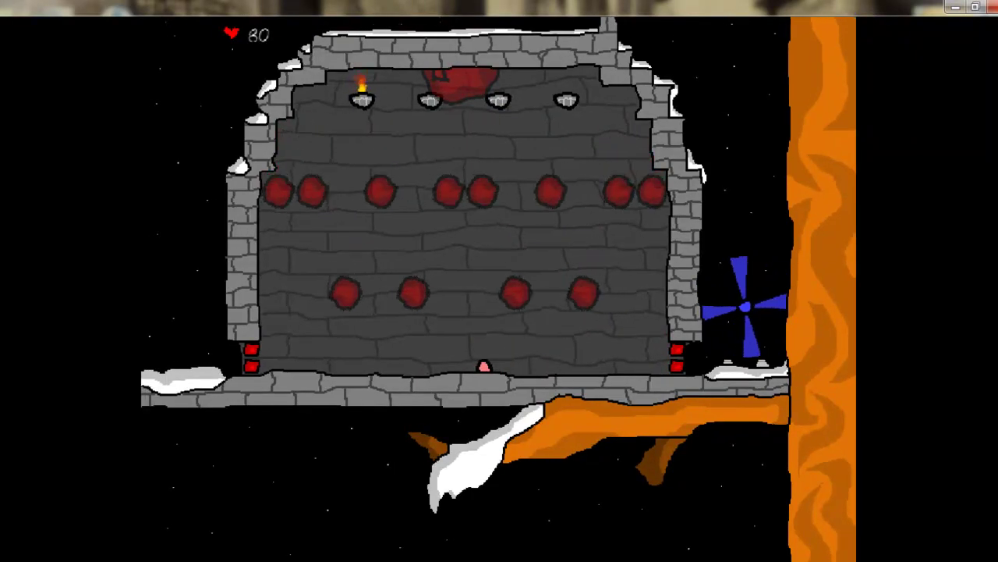
pyautogui.press('Right')
pyautogui.press('Left')
pyautogui.press('Right')
pyautogui.press('Right')
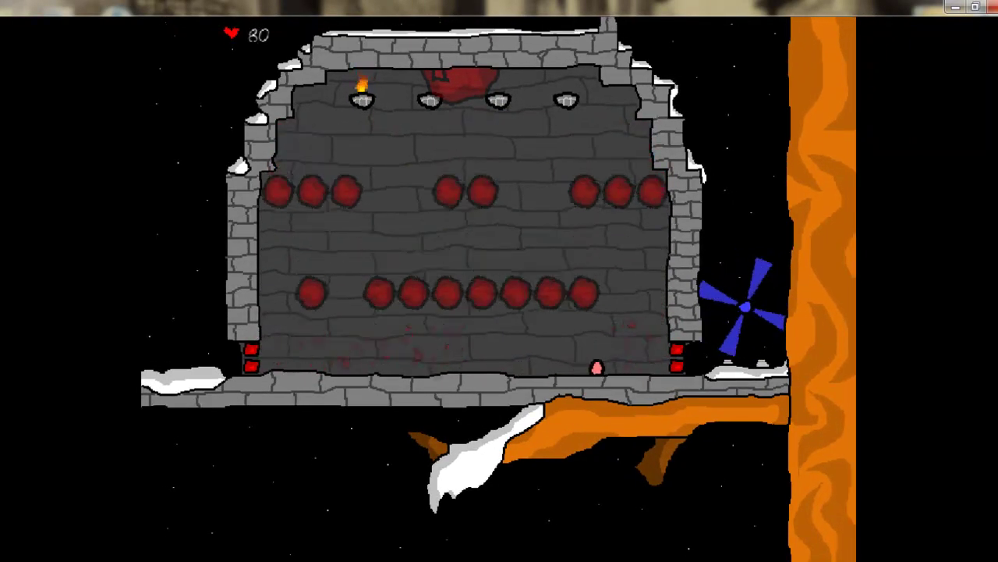
pyautogui.press('Left')
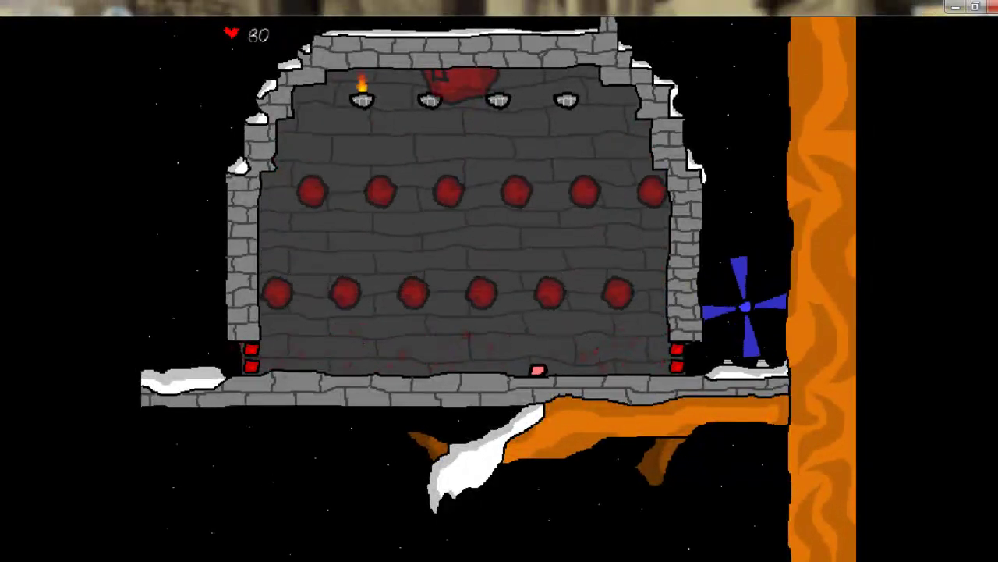
# - Dodge the last falling orbs and collect the defeated boss's gems
pyautogui.press('Right')
pyautogui.press('Right')
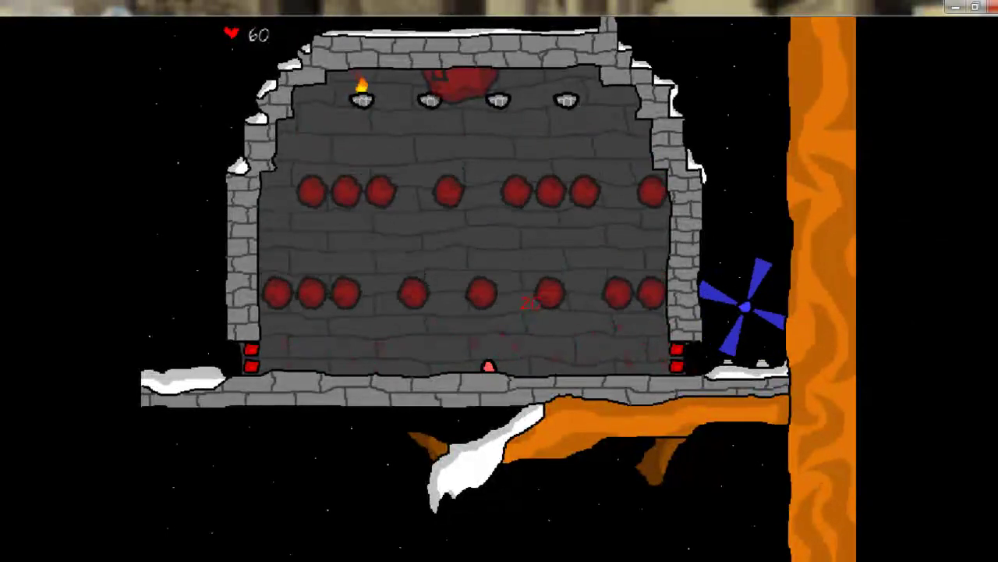
pyautogui.press('Right')
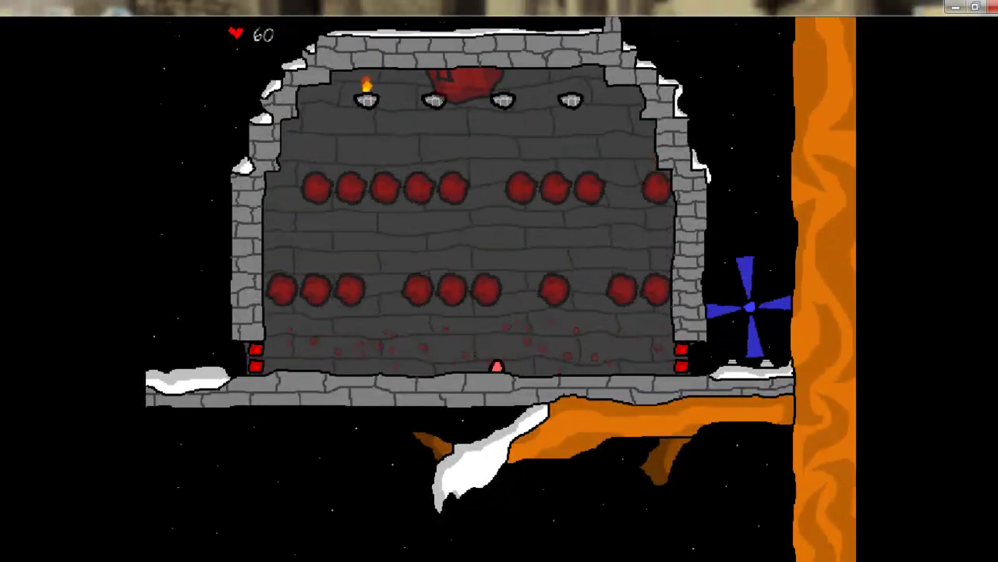
pyautogui.press('Right')
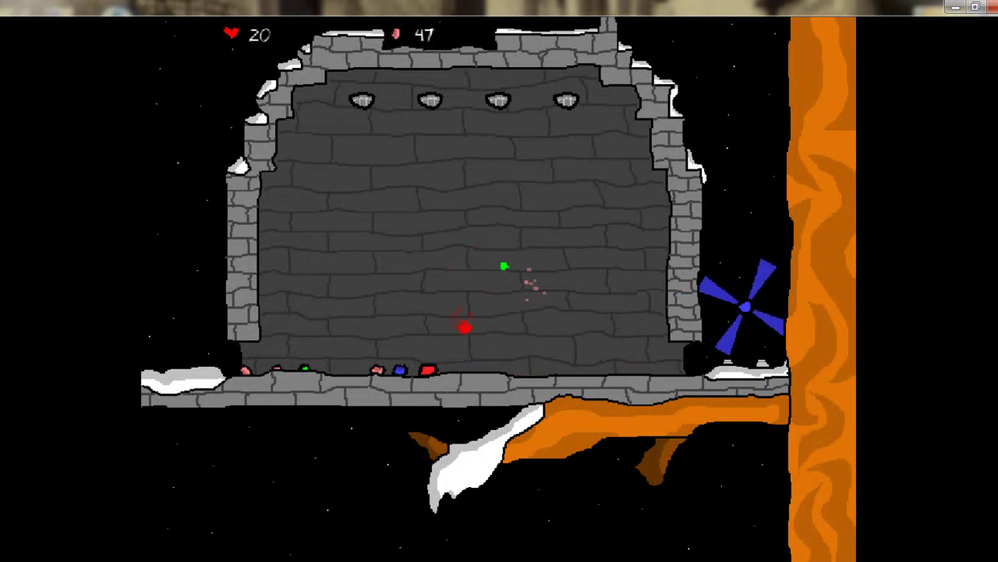
pyautogui.press('d')
# - Gather the remaining boss gems, reaching 66 gems and 160 health
pyautogui.press('d')
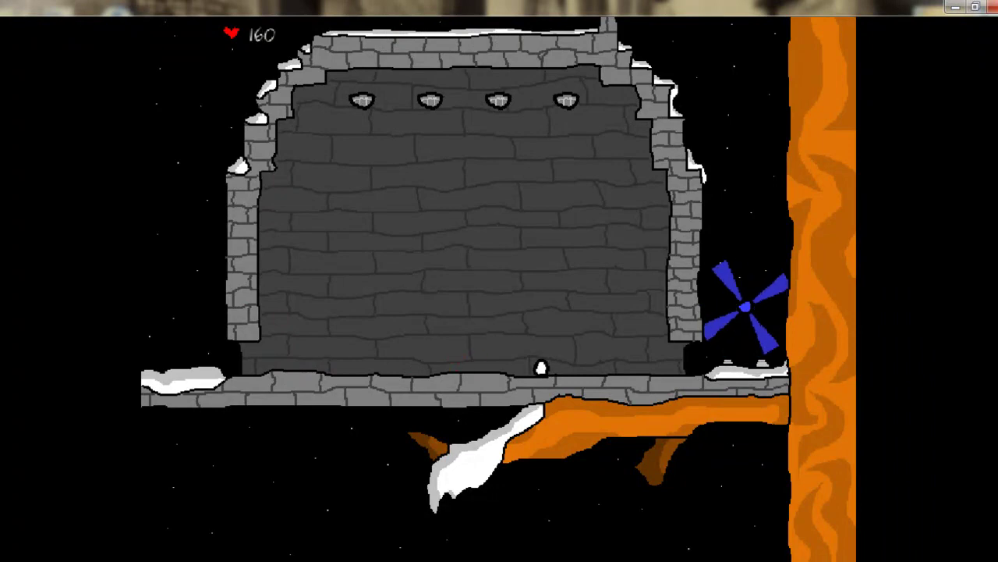
pyautogui.press('d')
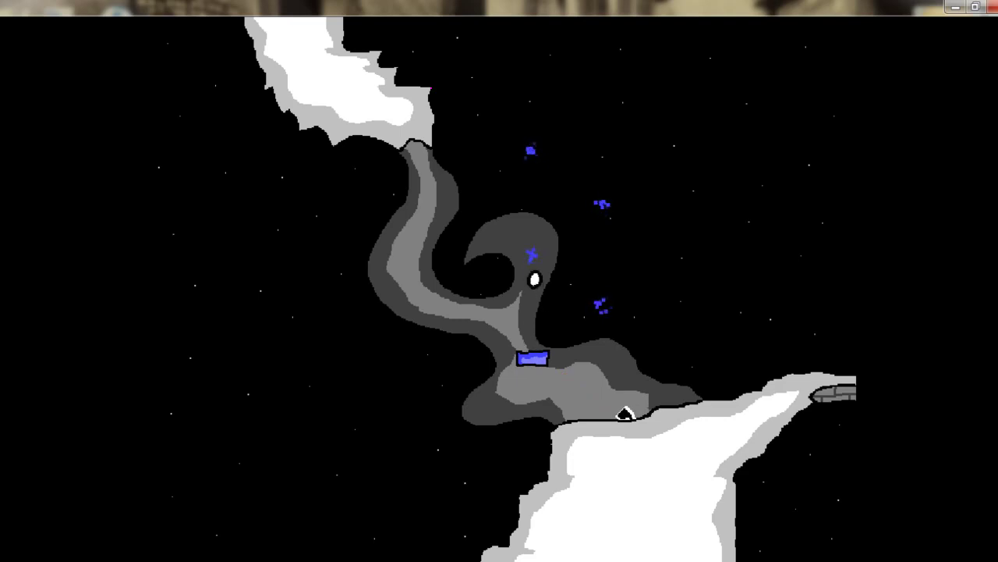
# - Shoot the blue sparkle clusters into platforms and climb them into NightClimb
pyautogui.press('space')
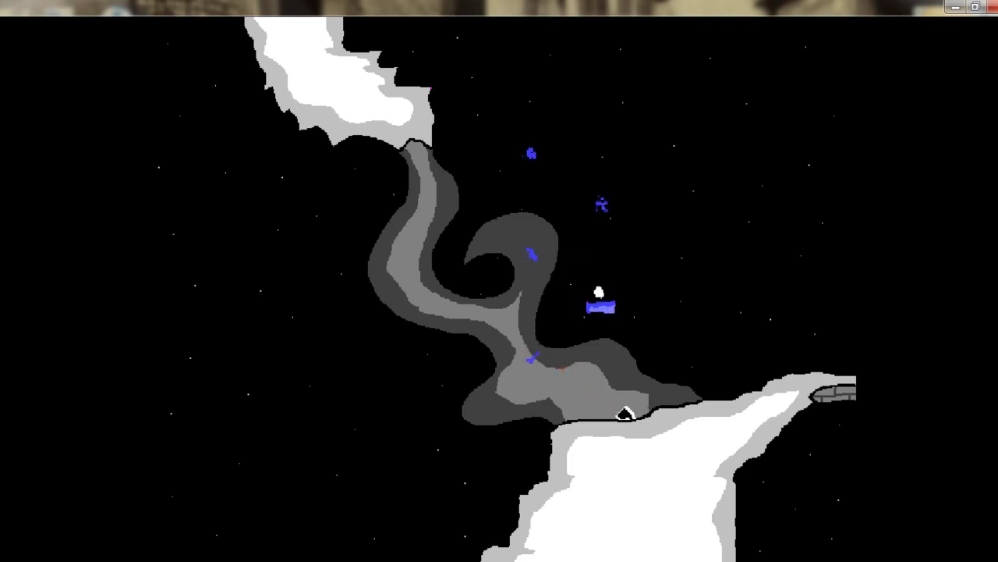
pyautogui.press('space')
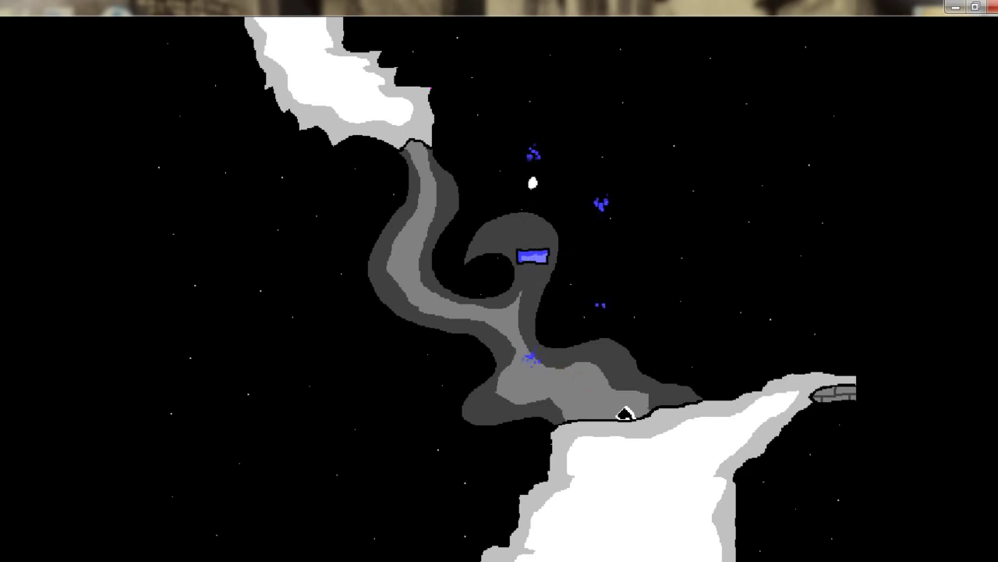
pyautogui.press('space')
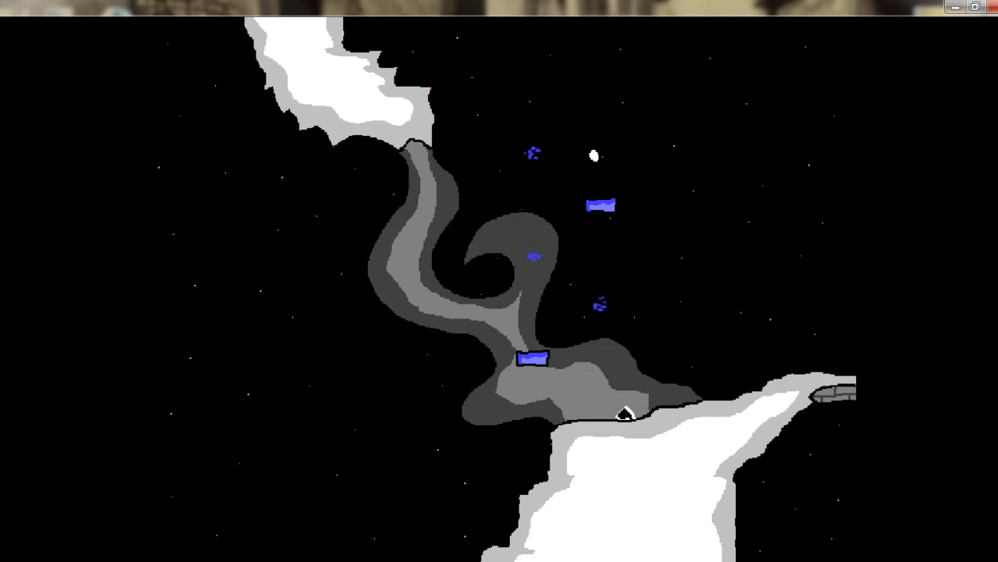
pyautogui.press('space')
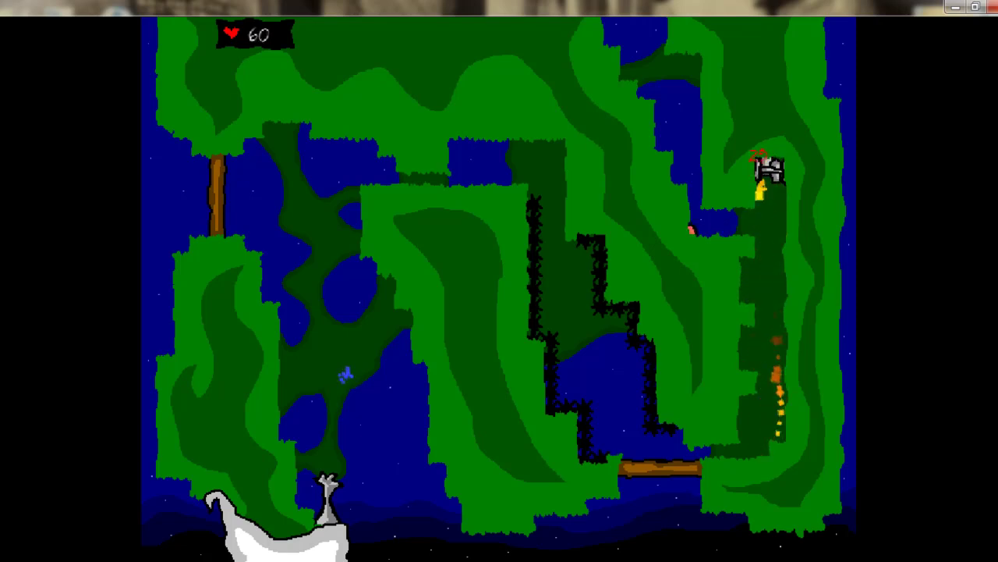
# - Jump past the flame trap and exit right into the three-turret room
pyautogui.press('Up')
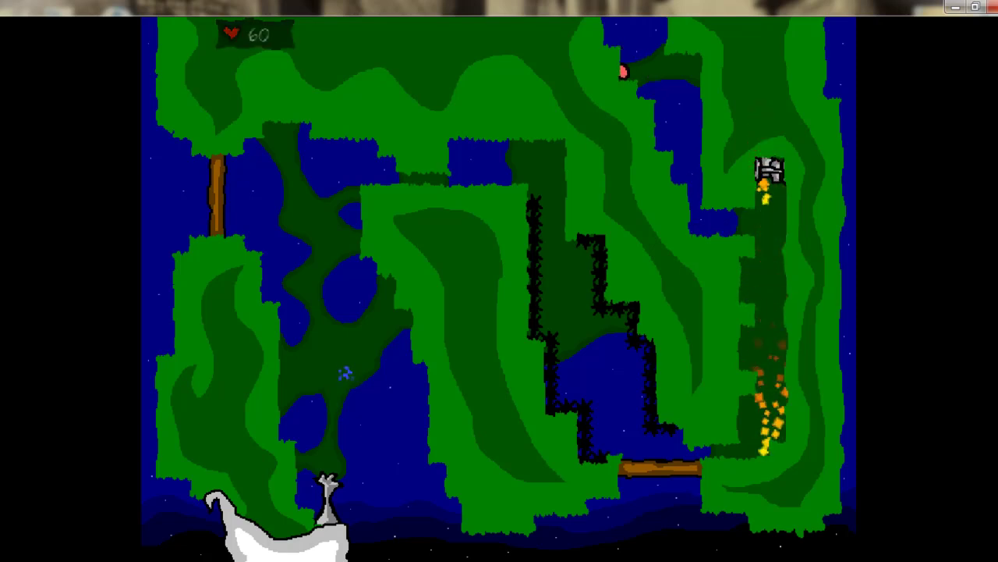
pyautogui.press('Up')
pyautogui.press('Right')
pyautogui.press('Up')
pyautogui.press('Right')
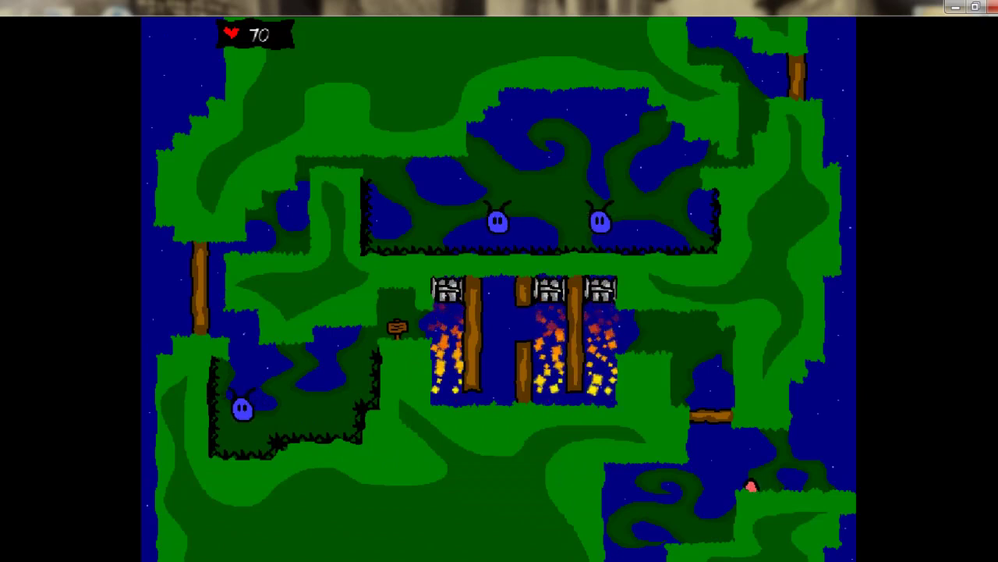
# - Jump from the log up the ledges, then drop between the fire traps
pyautogui.press('Left')
pyautogui.press('Up')
pyautogui.press('Left')
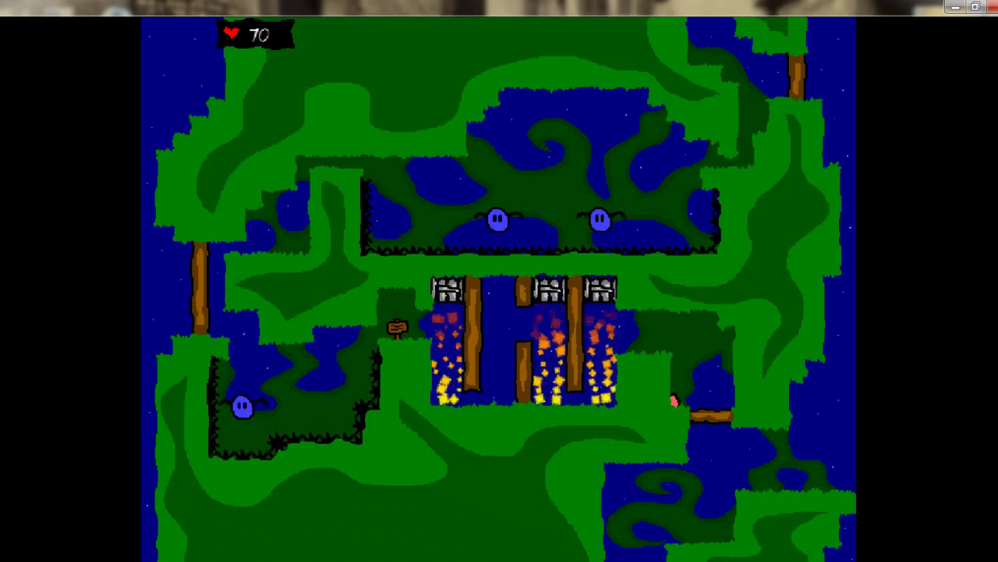
pyautogui.press('Up')
pyautogui.press('Left')
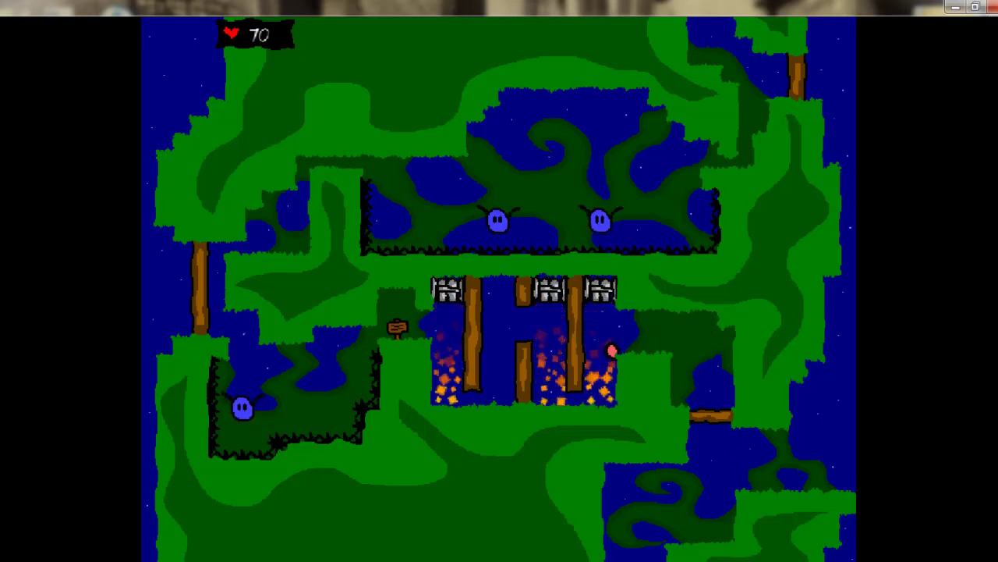
pyautogui.press('Left')
pyautogui.press('Left')
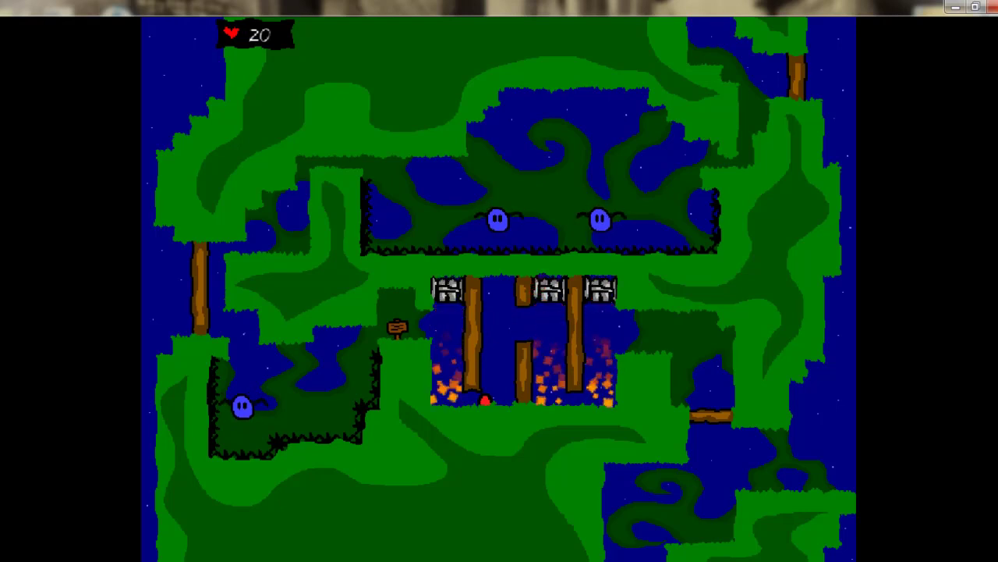
# - Slip past the fire traps, read the Bandit's bounce-height tip, and continue until health hits zero
pyautogui.press('Left')
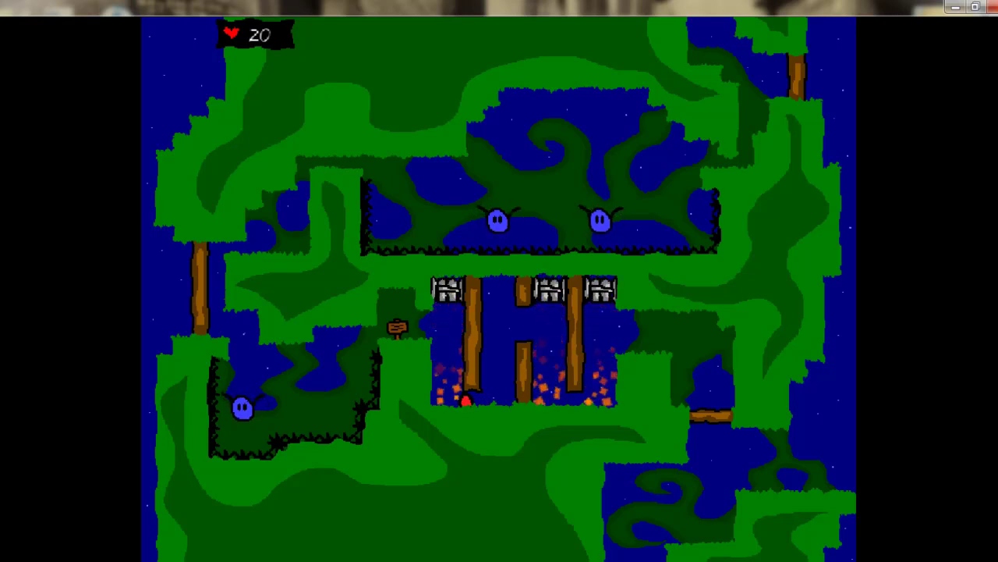
pyautogui.press('Left')
pyautogui.press('Left')
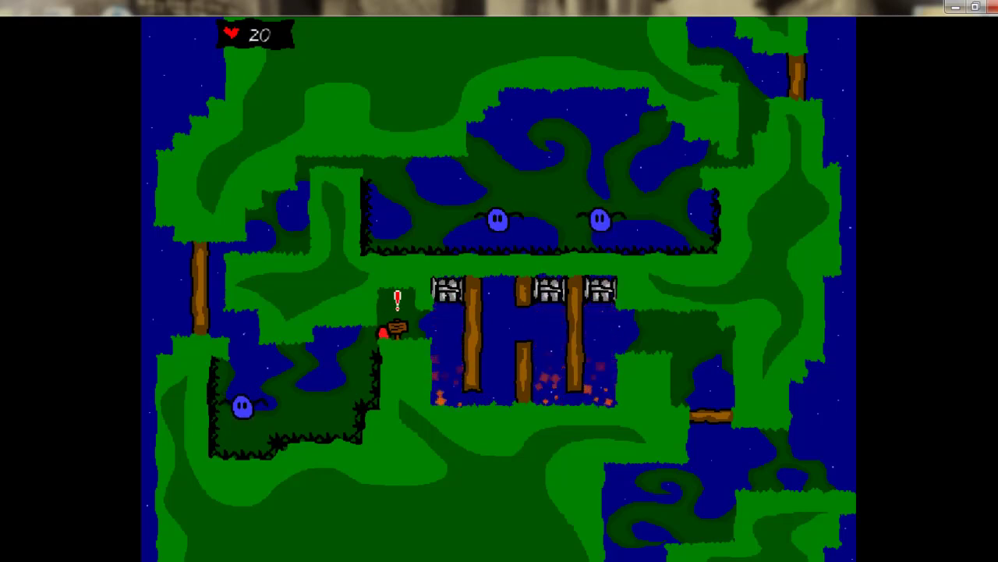
pyautogui.press('Up')
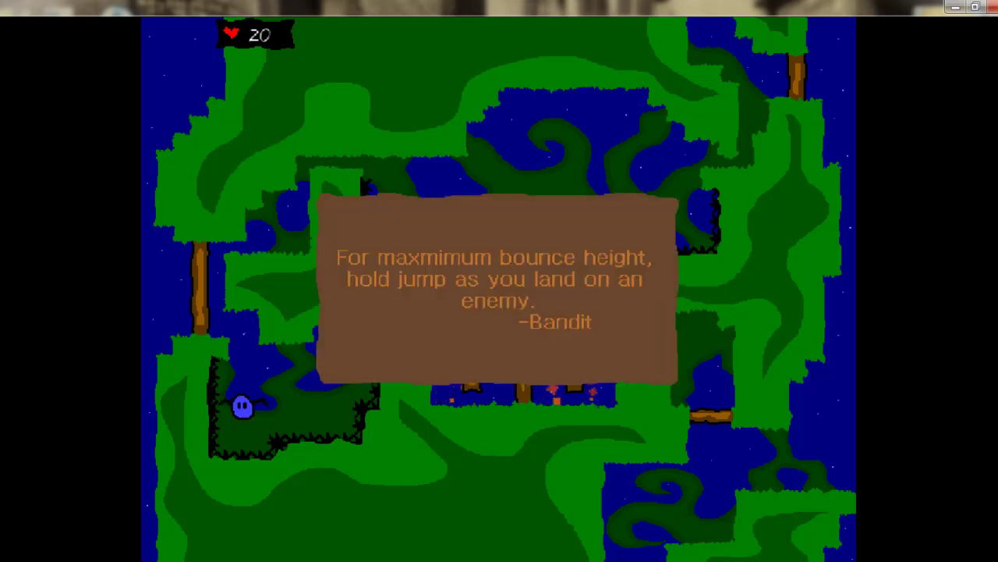
pyautogui.press('Up')
pyautogui.press('Left')
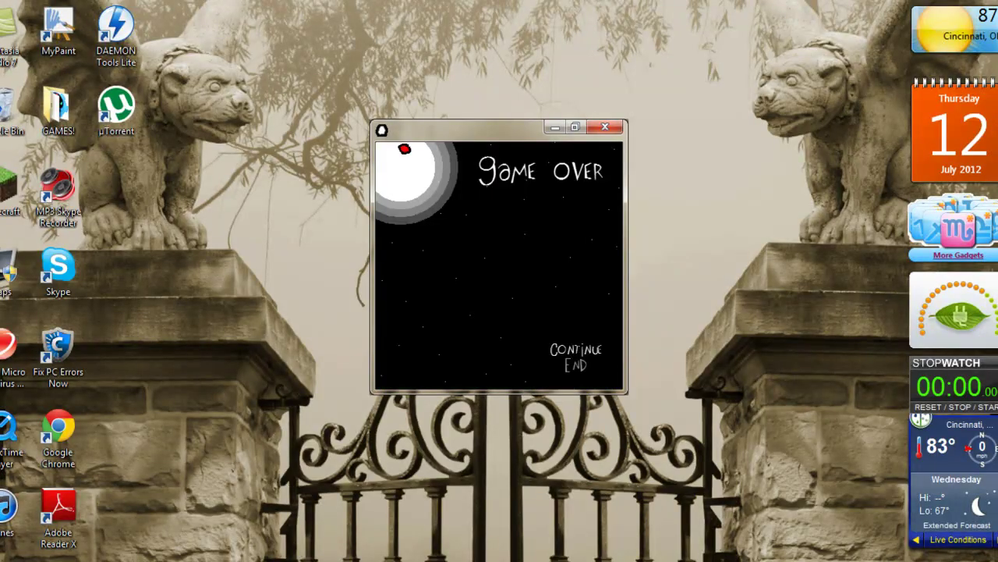
# - Continue from Game Over at the NightClimb start and bring up the teleport map
pyautogui.press('Return')
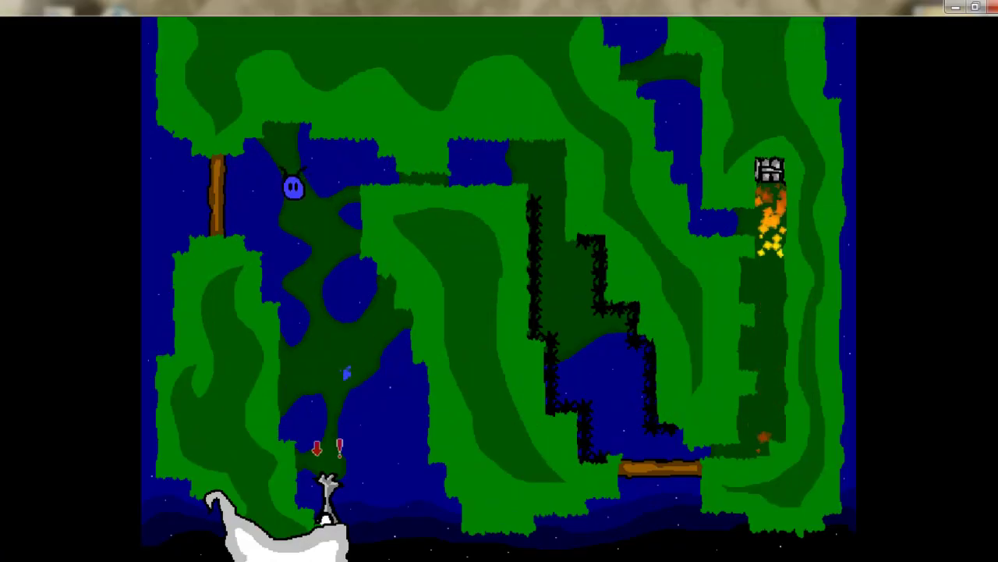
pyautogui.press('Return')
# - Move the teleport cursor through the save rooms to the blue S and teleport to NightWalk
pyautogui.press('Down')
pyautogui.press('Up')
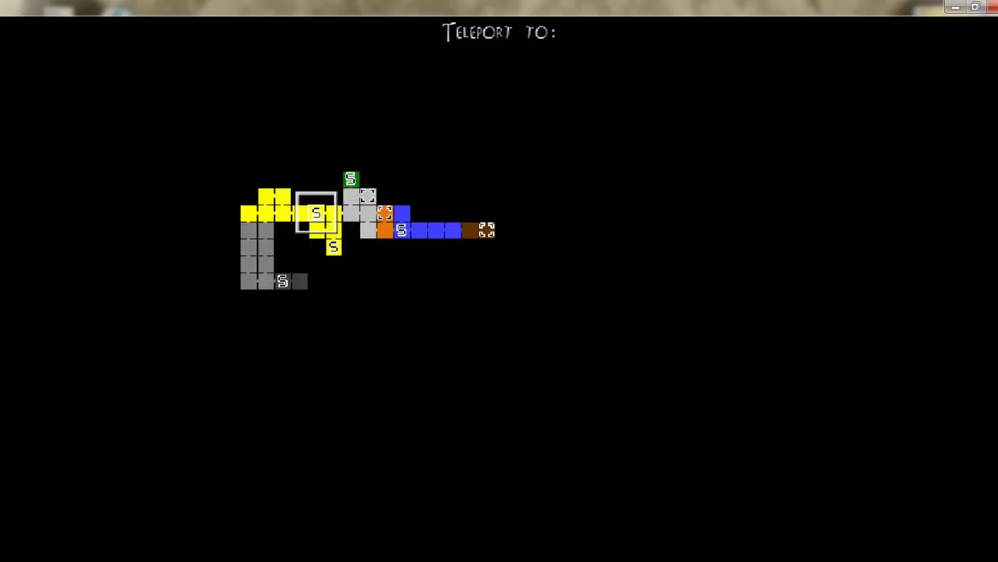
pyautogui.press('Down')
pyautogui.press('Up')
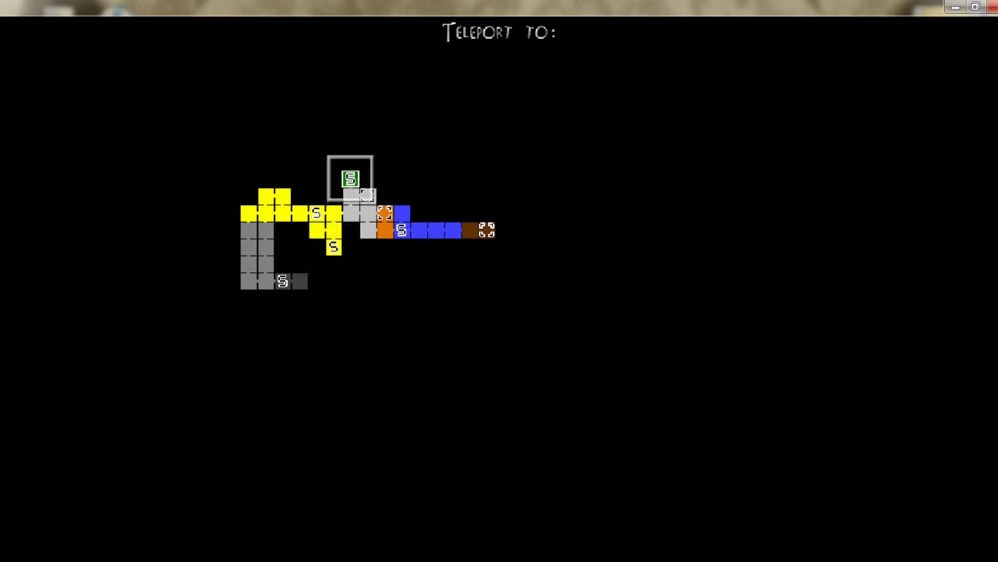
pyautogui.press('Down')
pyautogui.press('Right')
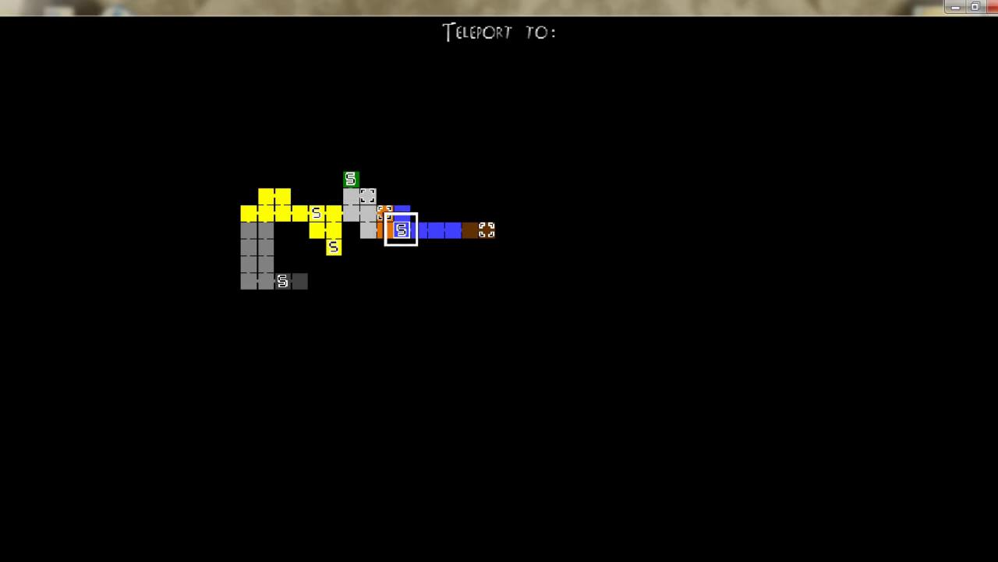
pyautogui.press('Return')
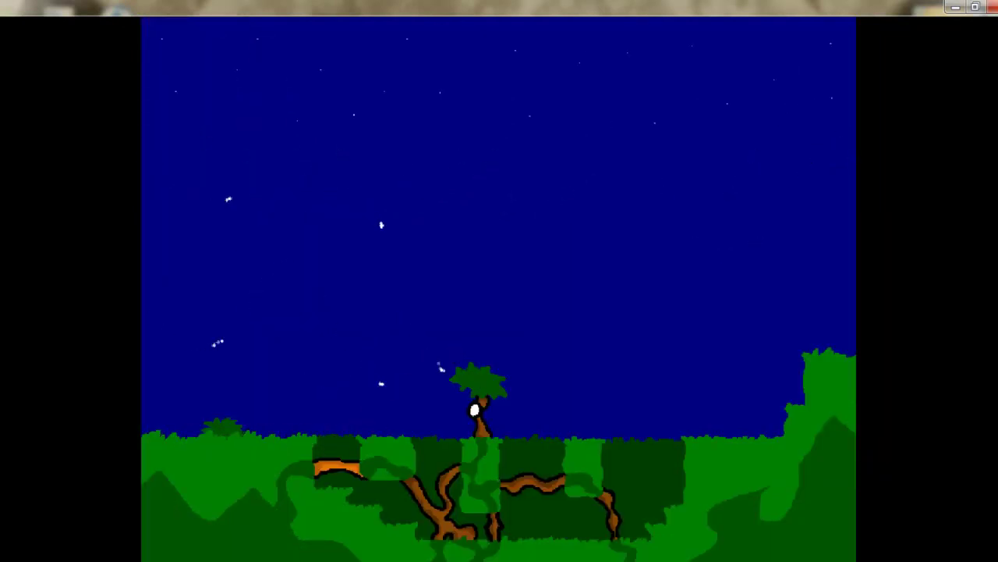
# - Jump right across the starry grassland into the frog-statue temple
pyautogui.press('Right')
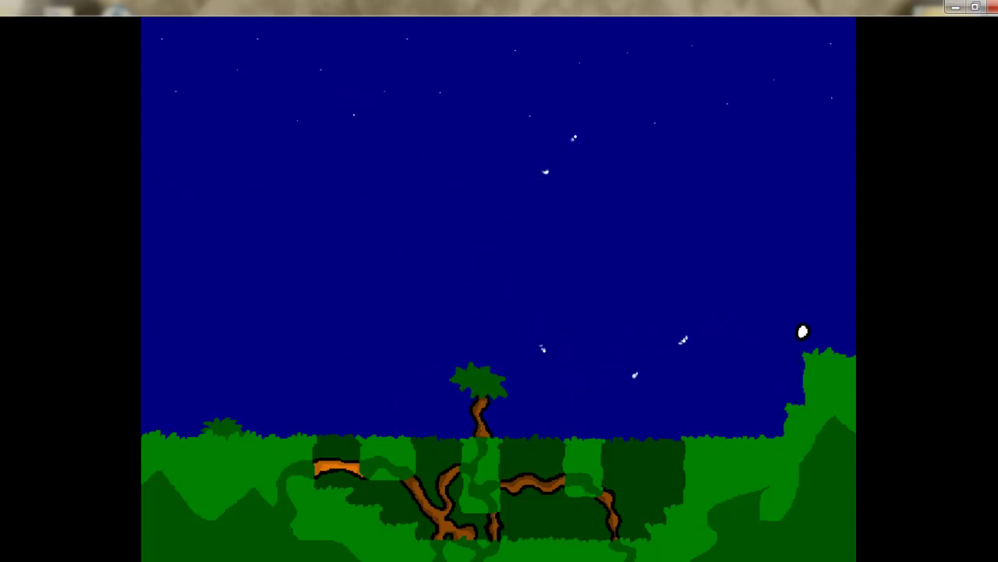
pyautogui.press('Right')
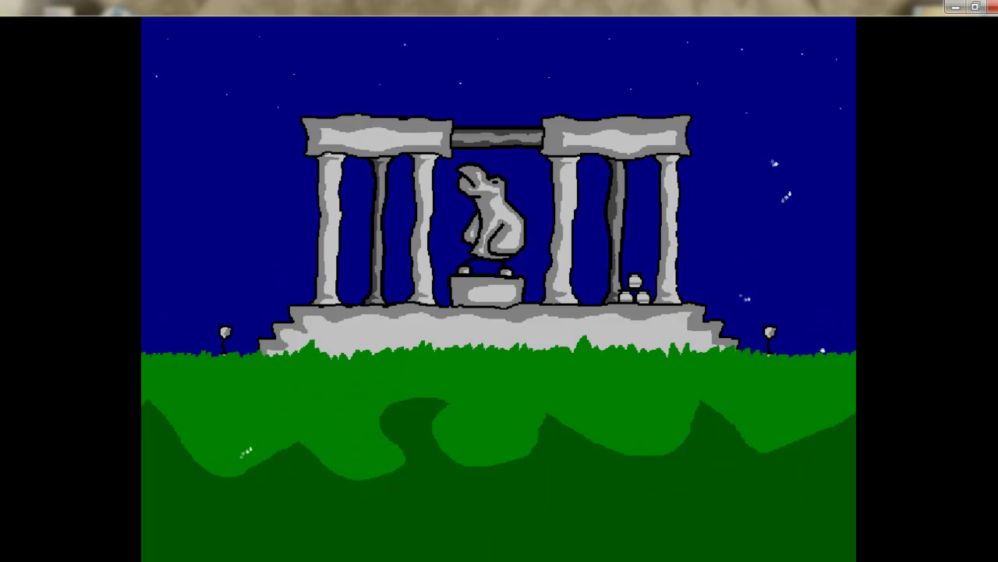
# - Light the temple's left and right torches with fireballs
pyautogui.press('Left')
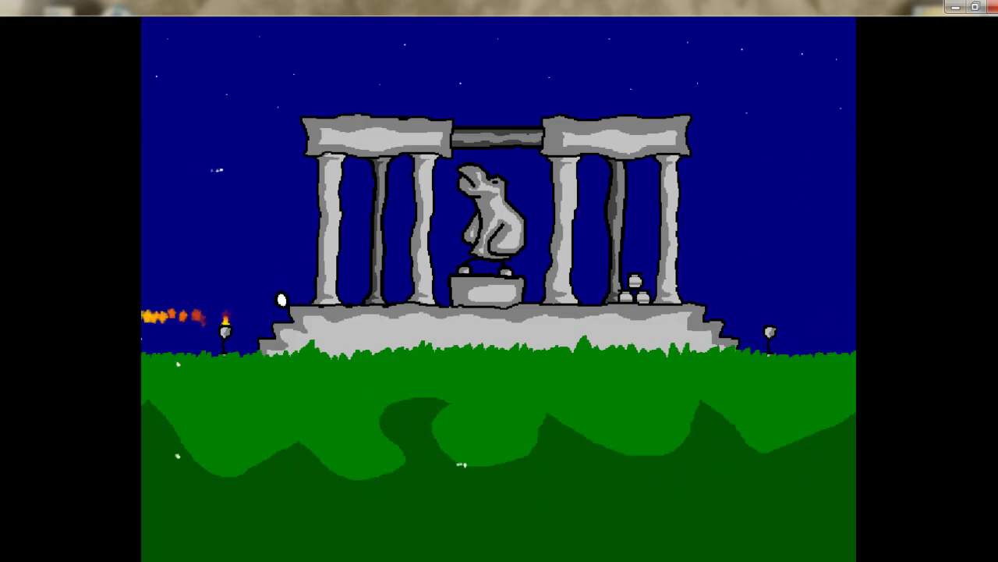
pyautogui.press('Right')
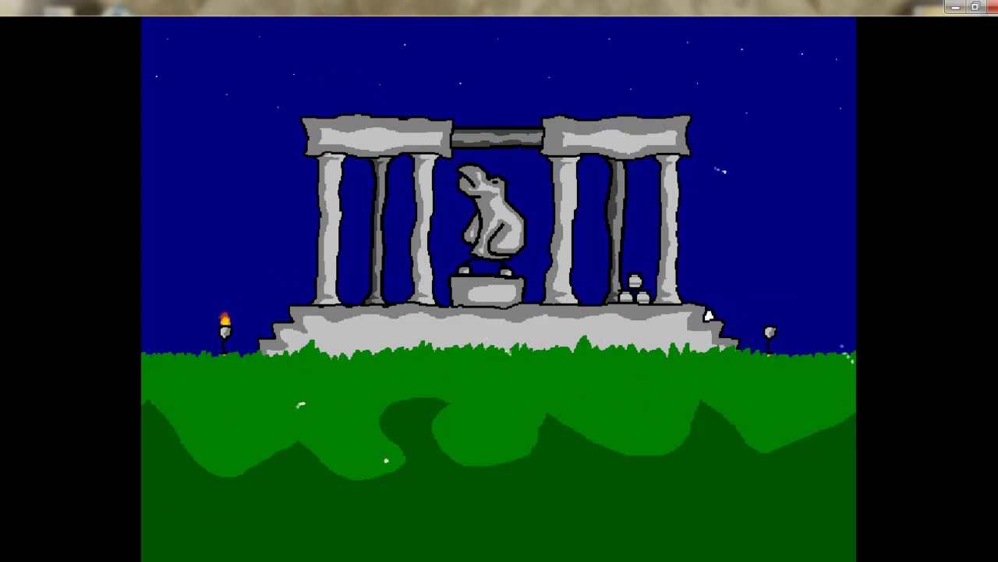
pyautogui.press('Right')
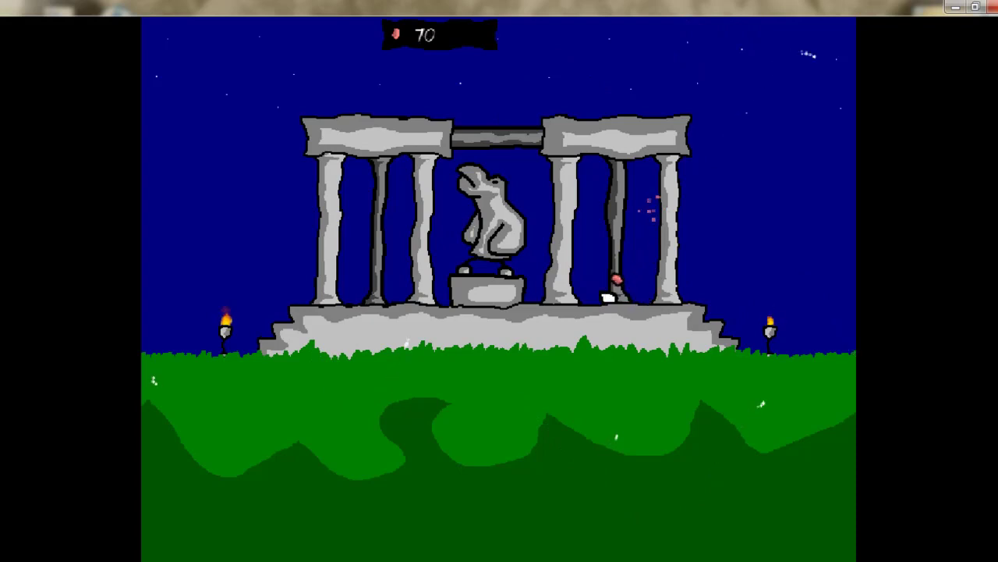
# - Climb the pedestal to the statue's head for the heart, then exit right to the snail cliff
pyautogui.press('Left')
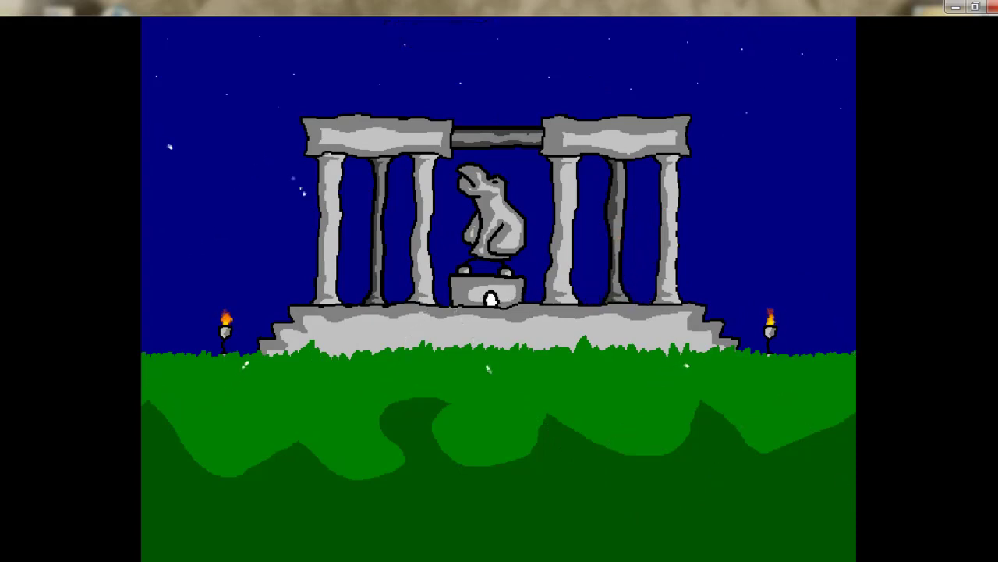
pyautogui.press('Up')
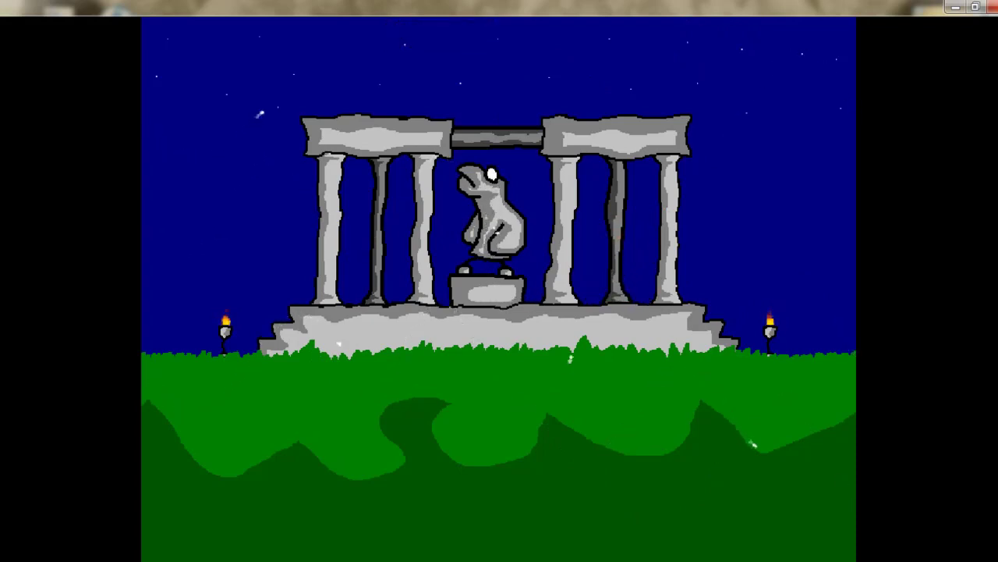
pyautogui.press('Up')
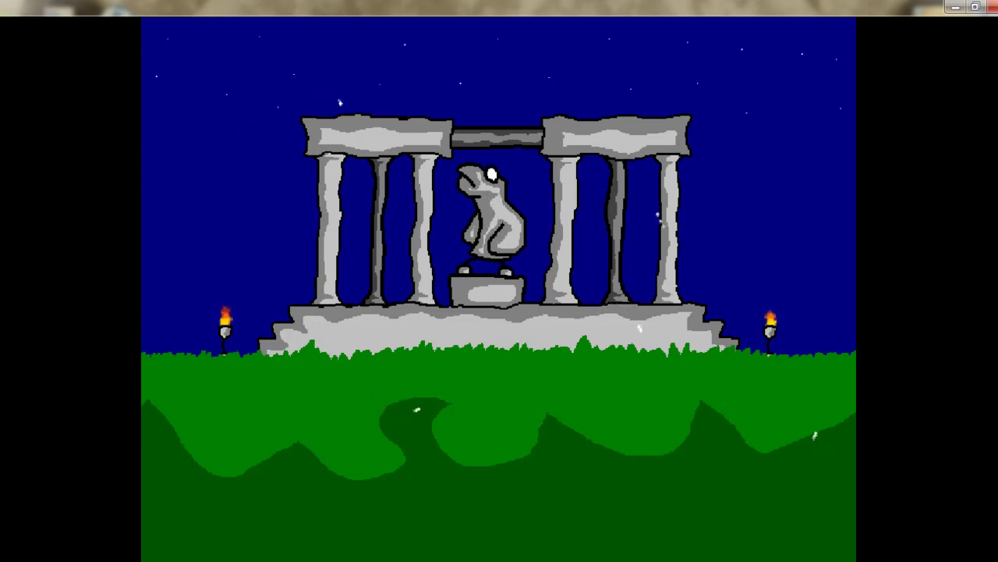
pyautogui.press('Up')
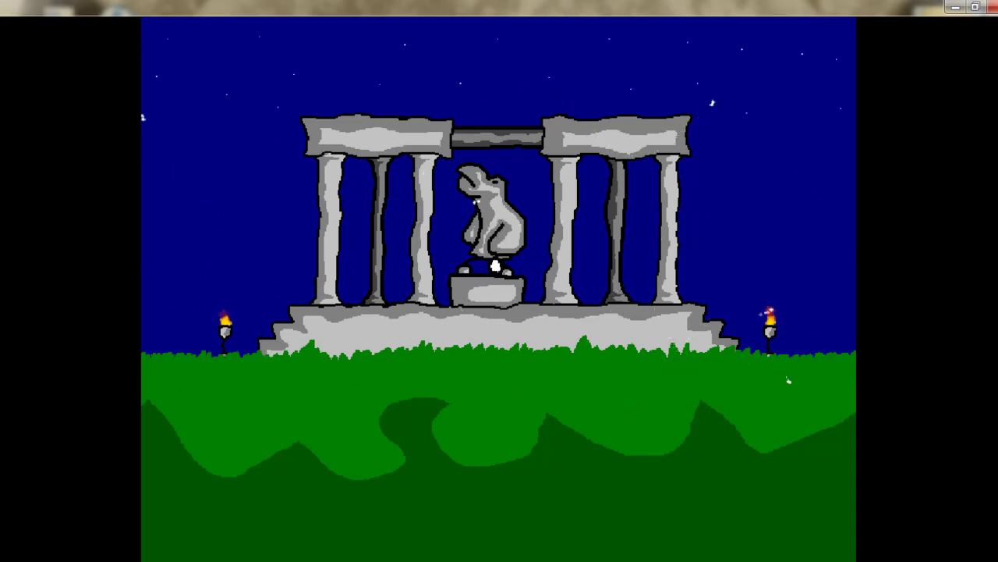
pyautogui.press('Up')
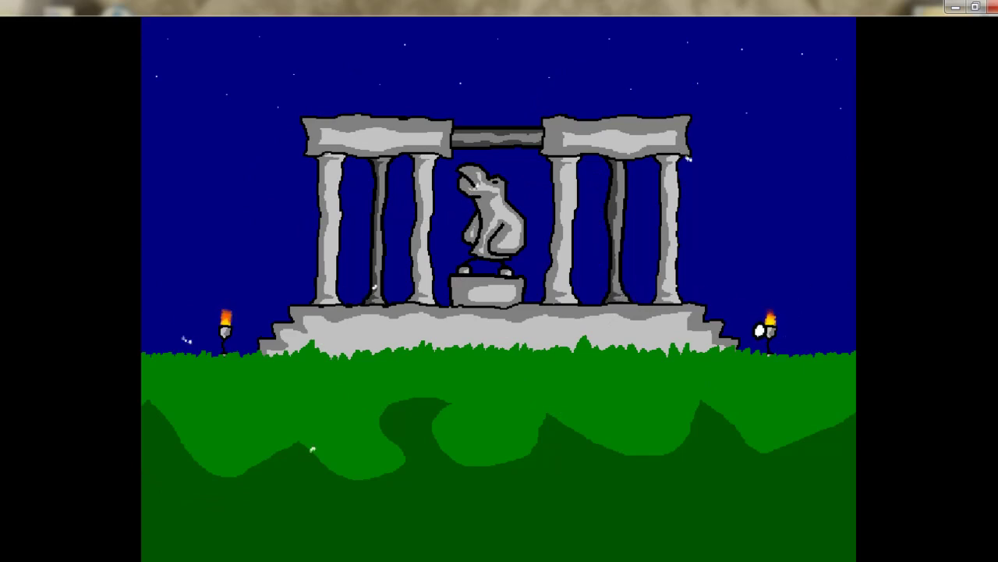
pyautogui.press('Right')
pyautogui.press('Up')
# - Jump the gap, stomp a snail on the grass, and climb onto the brown cliff ledge
pyautogui.press('Left')
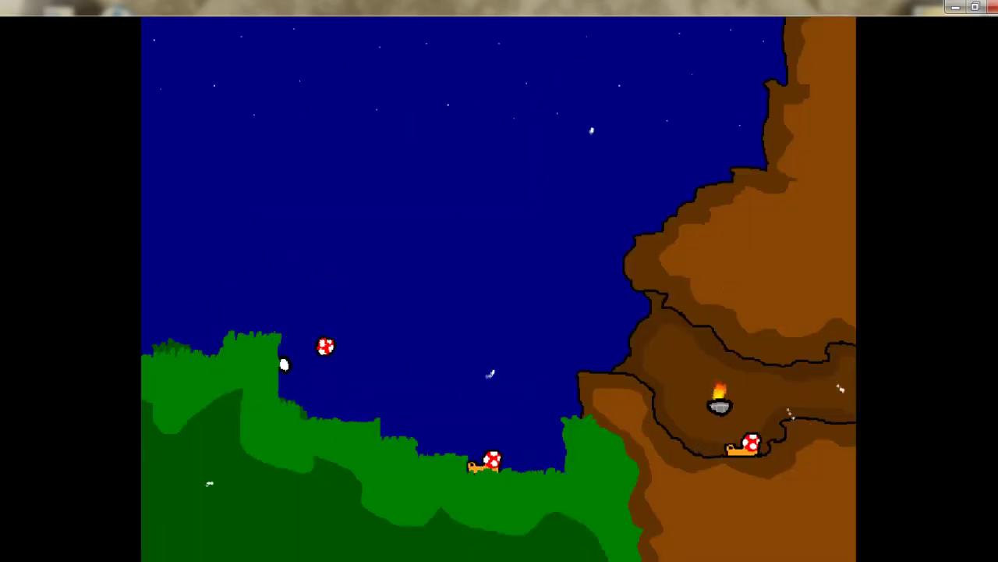
pyautogui.press('Up')
pyautogui.press('Right')
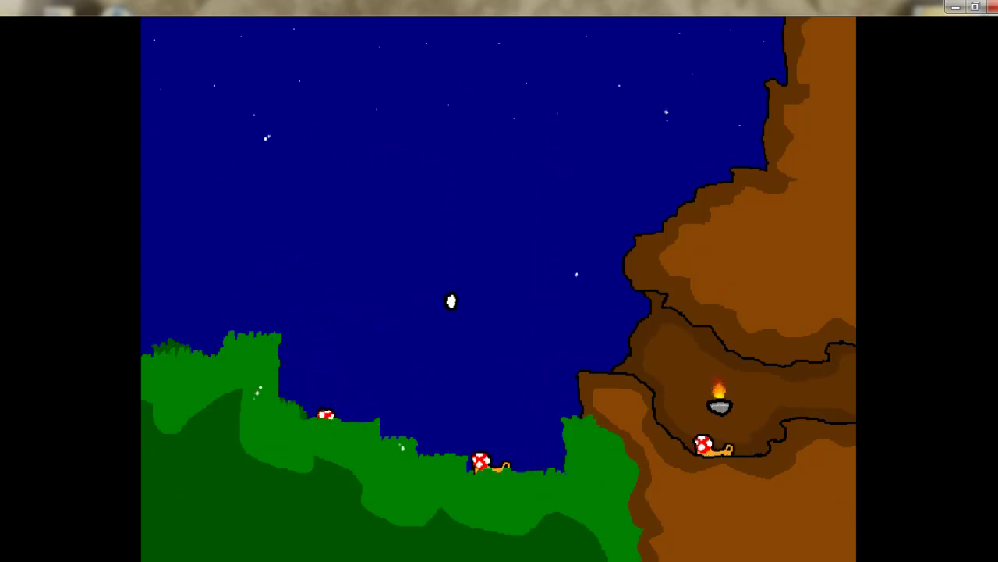
pyautogui.press('Right')
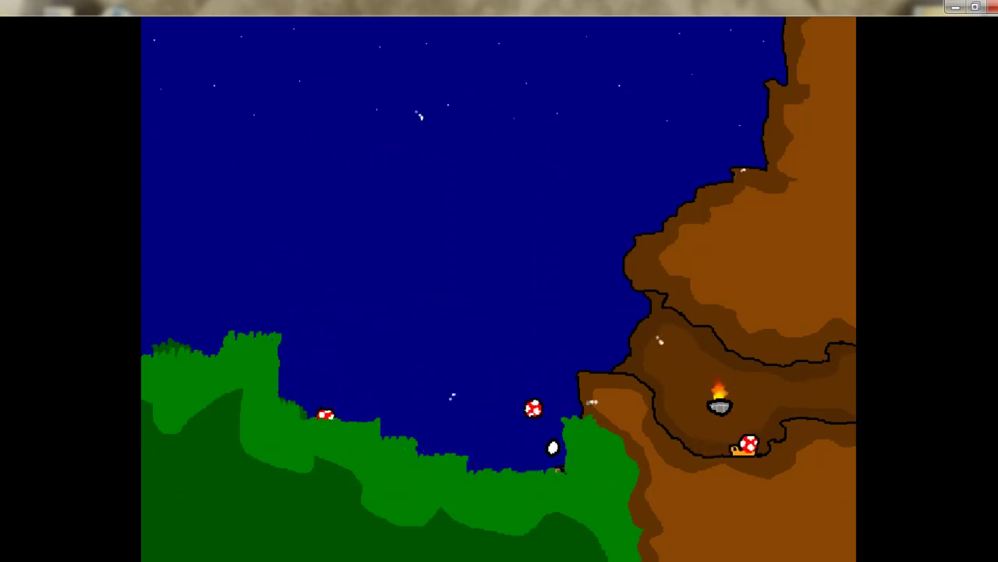
pyautogui.press('Left')
pyautogui.press('Right')
pyautogui.press('Up')
# - Light the cliff torch, duck into the Grotto and back, and head left to the temple
pyautogui.press('Right')
pyautogui.press('Right')
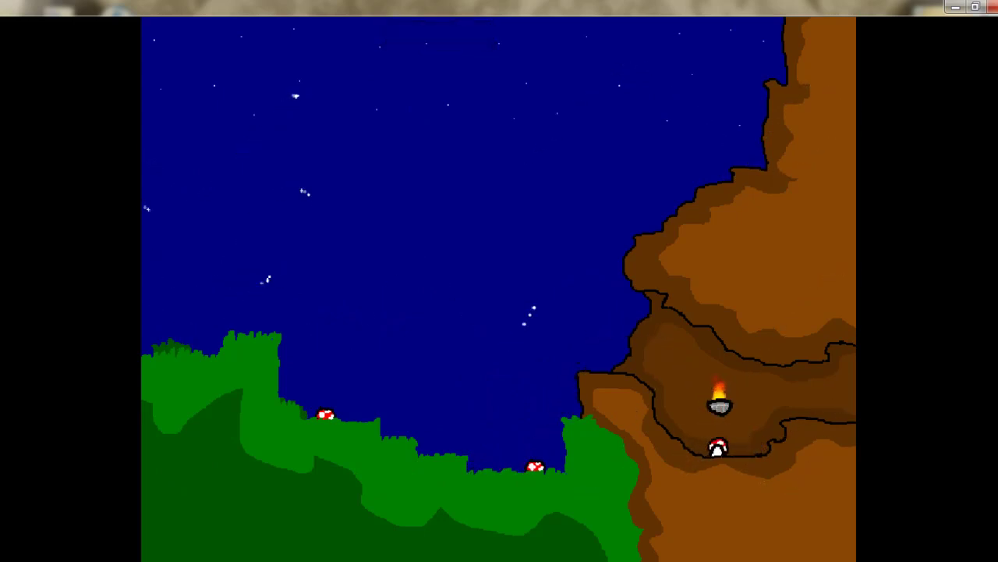
pyautogui.press('Right')
pyautogui.press('Right')
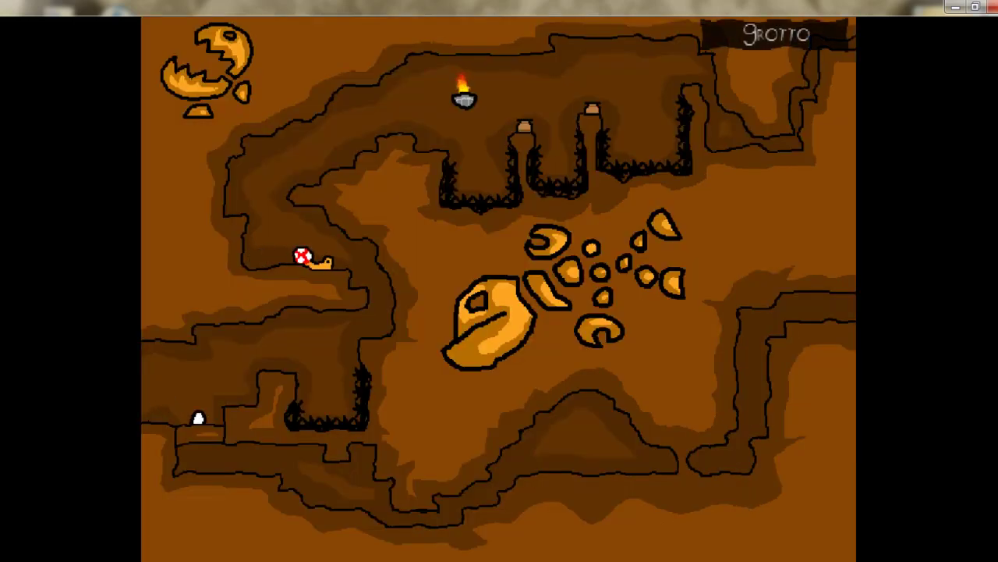
pyautogui.press('Left')
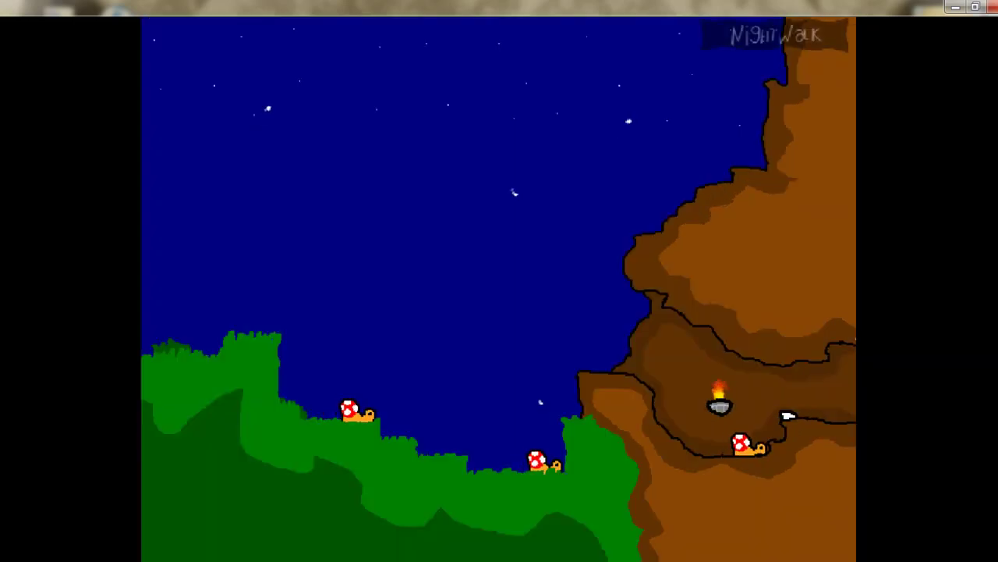
pyautogui.press('Up')
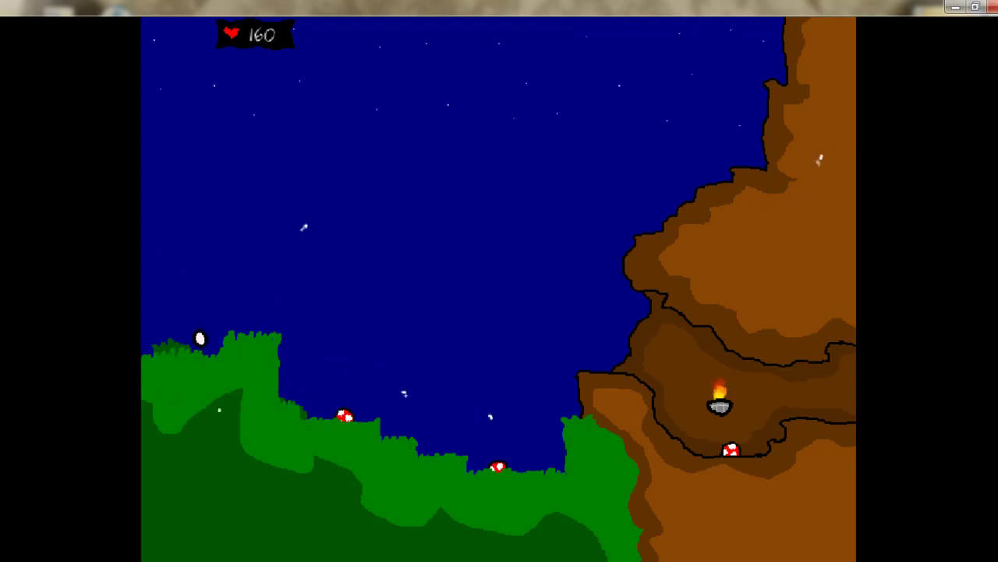
pyautogui.press('Left')
# - Hop across the temple pedestal and walk left into Stone Castle with 170 health
pyautogui.press('Up')
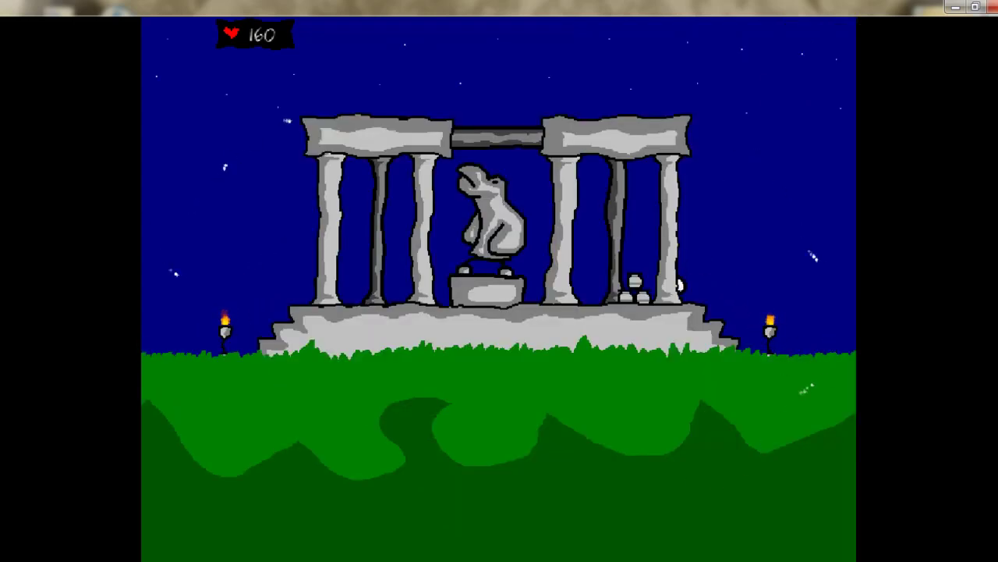
pyautogui.press('Left')
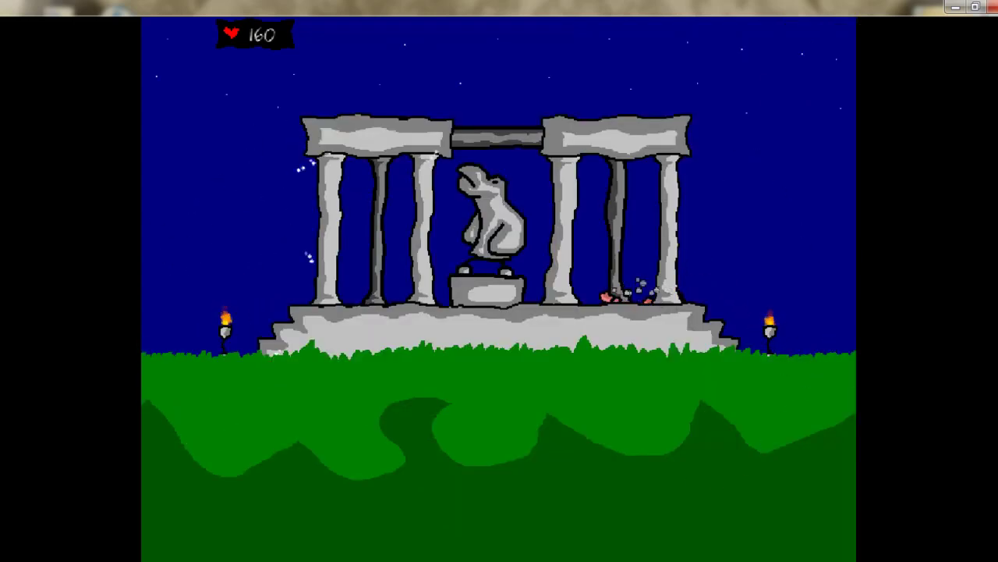
pyautogui.press('Up')
pyautogui.press('Left')
pyautogui.press('Left')
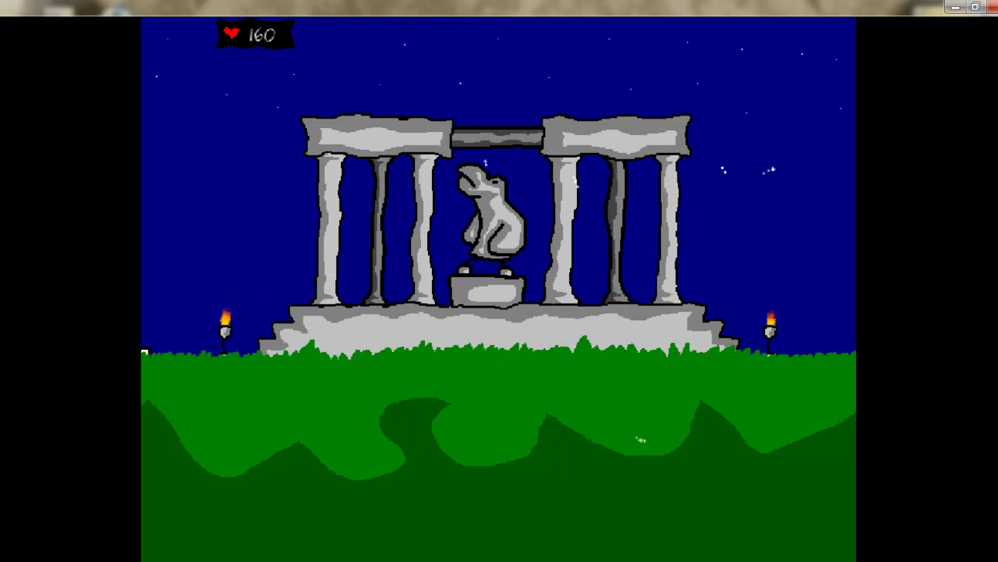
pyautogui.press('Left')
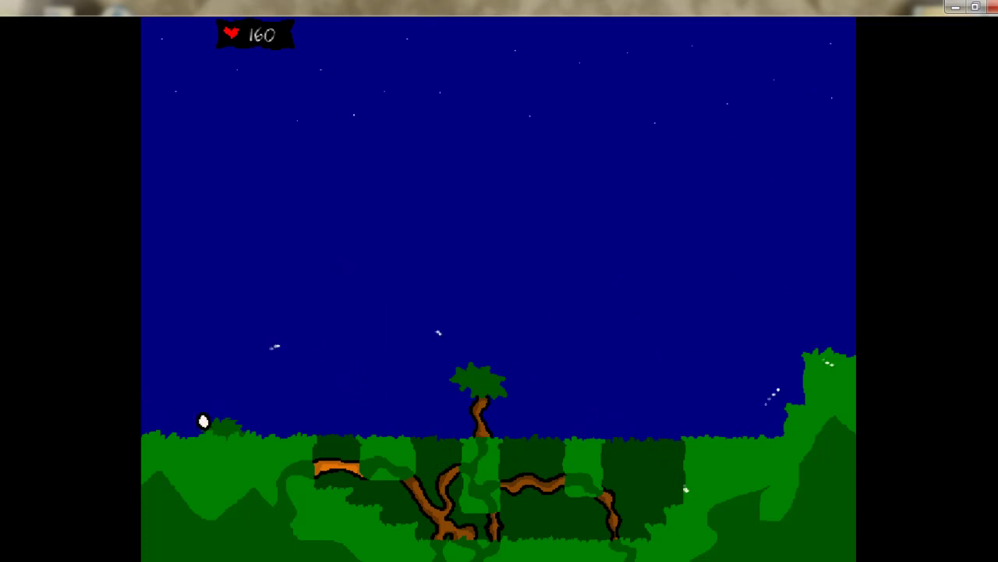
pyautogui.press('Left')
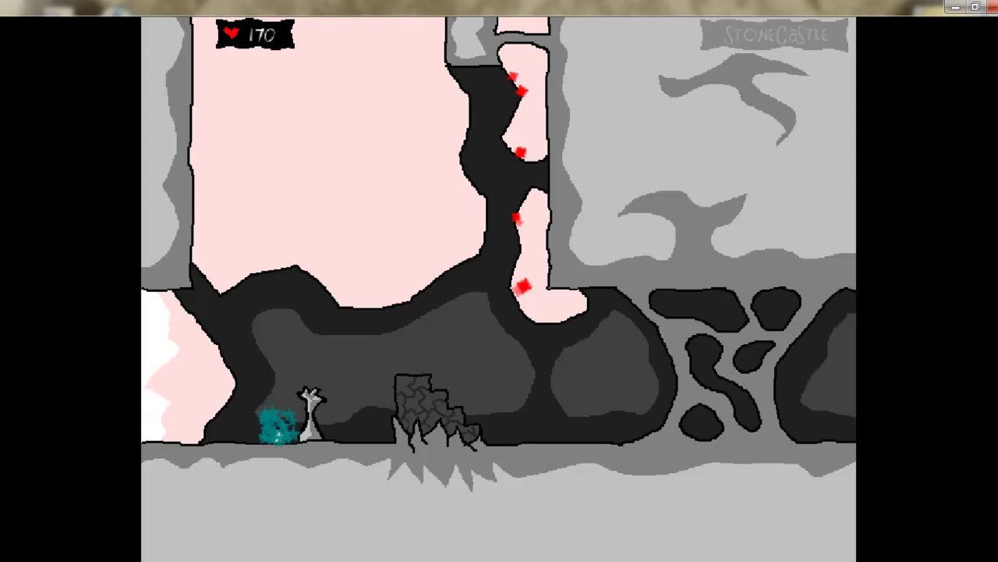
# - Jump up the dark Stone Castle shaft onto the ledge and die in the flame jets
pyautogui.press('Right')
pyautogui.press('space')
pyautogui.press('space')
pyautogui.press('Right')
pyautogui.press('space')
pyautogui.press('space')
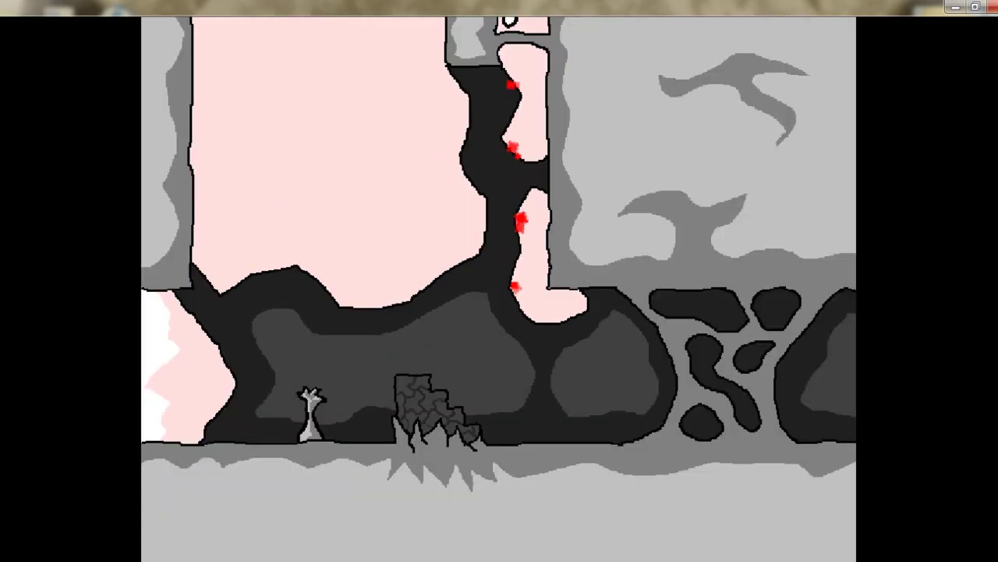
pyautogui.press('space')
pyautogui.press('space')
pyautogui.press('Right')
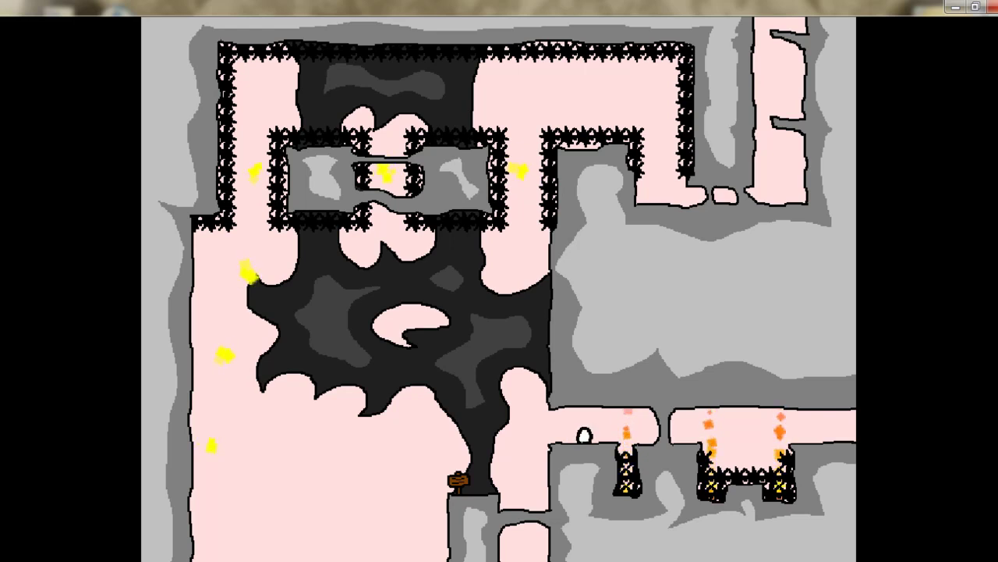
pyautogui.press('Right')
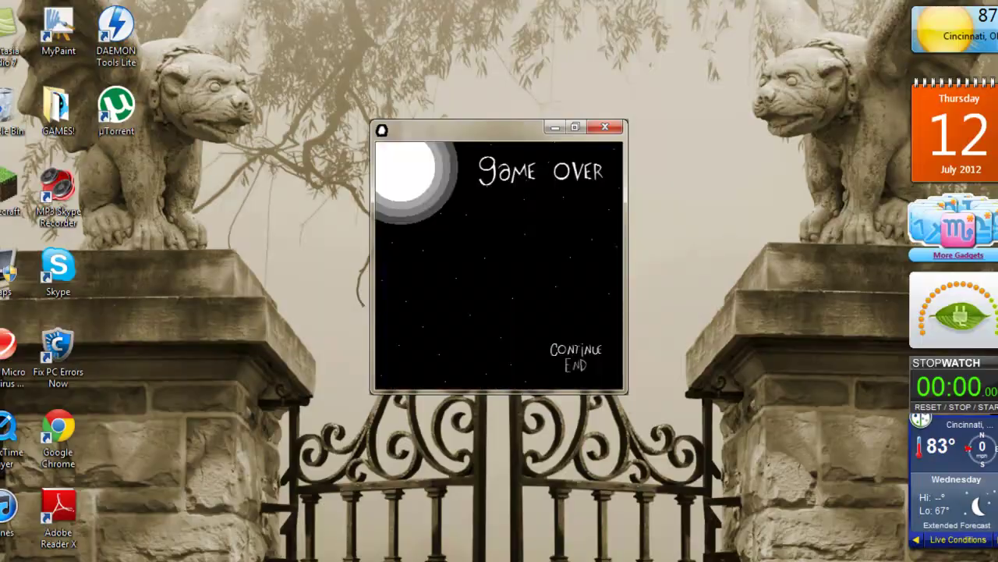
# - Continue from Game Over and save again at the statue
pyautogui.press('Return')
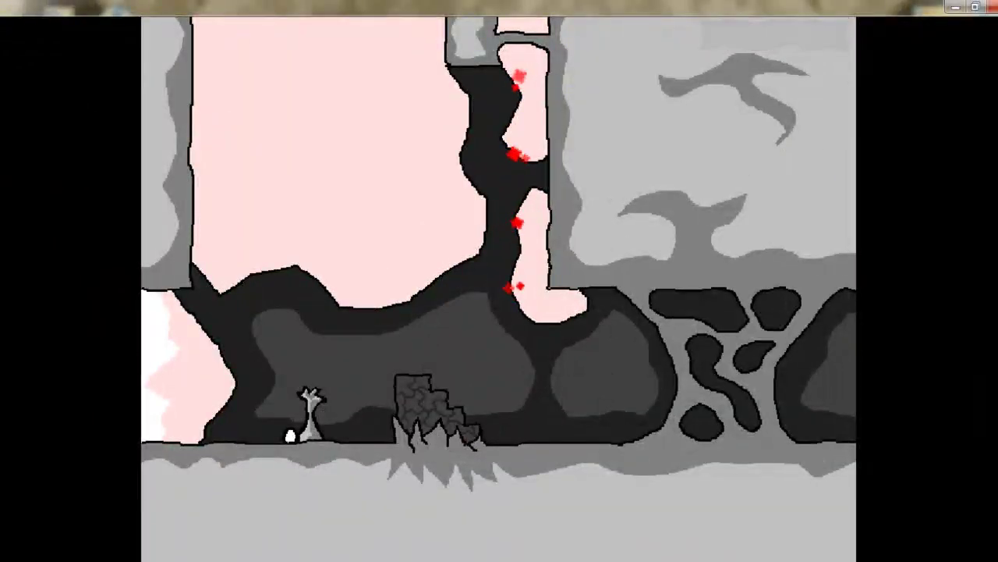
pyautogui.press('Down')
pyautogui.press('Return')
# - Climb back to the fire corridor and die again as health drops from 90
pyautogui.press('Right')
pyautogui.press('Up')
pyautogui.press('Up')
pyautogui.press('Up')
pyautogui.press('Up')
pyautogui.press('Up')
pyautogui.press('Up')
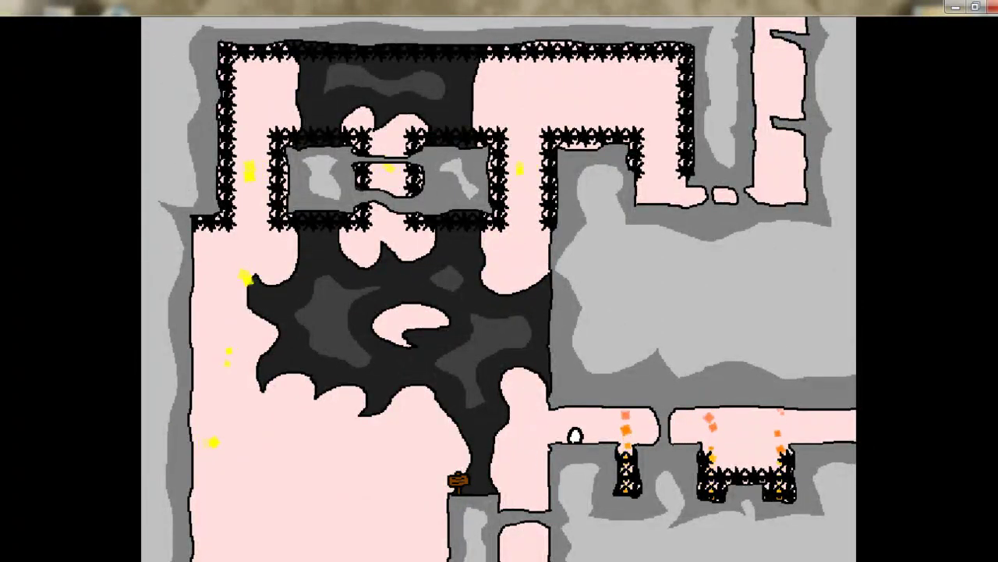
pyautogui.press('Right')
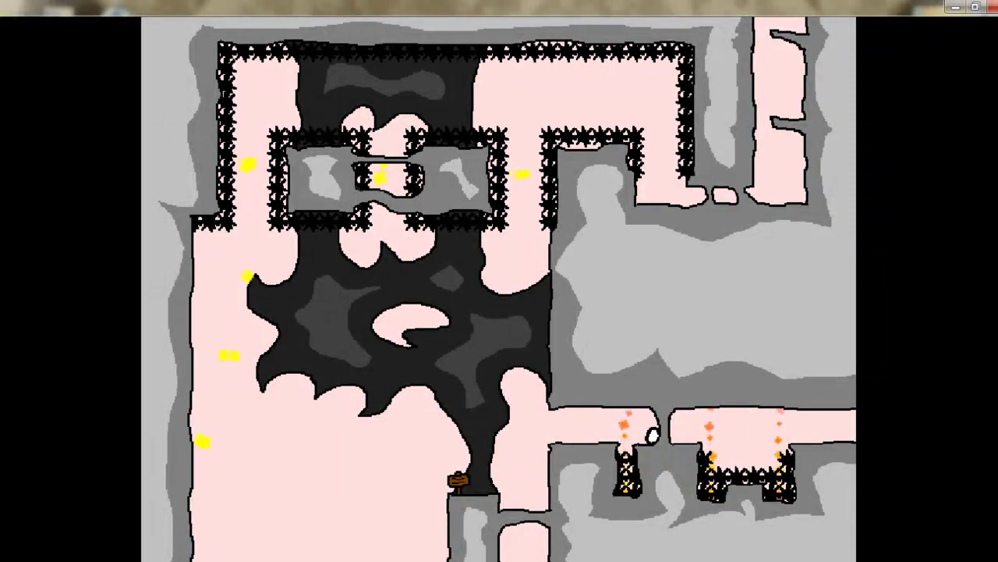
pyautogui.press('Right')
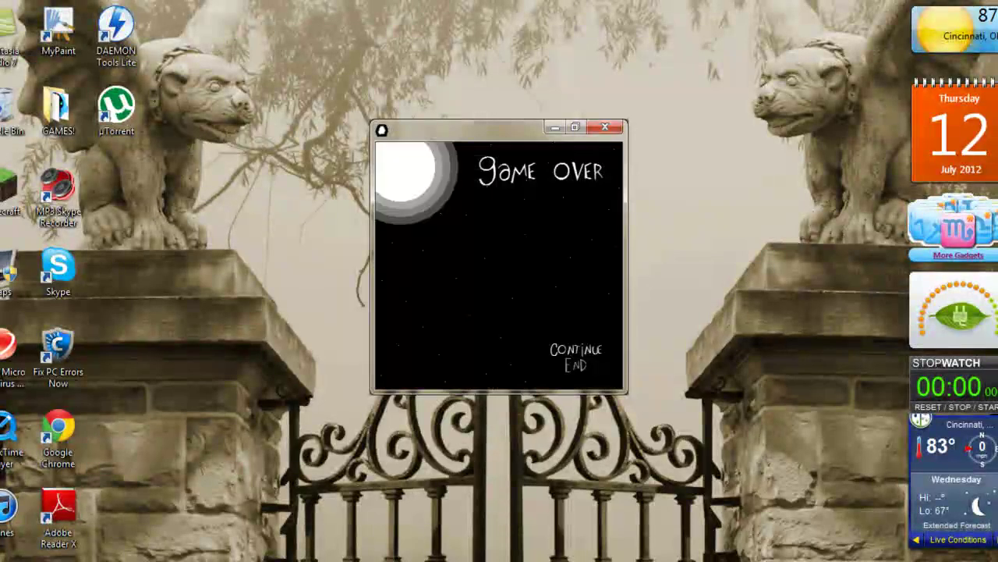
# - Continue, maximize the game window, and climb the shaft back to the fire-trap room
pyautogui.press('Return')
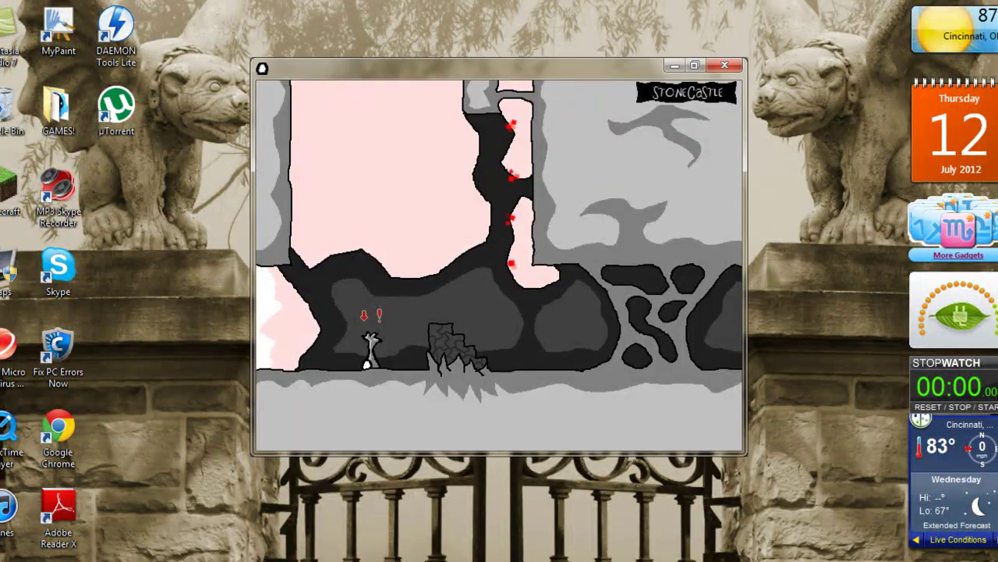
pyautogui.click(694, 66)
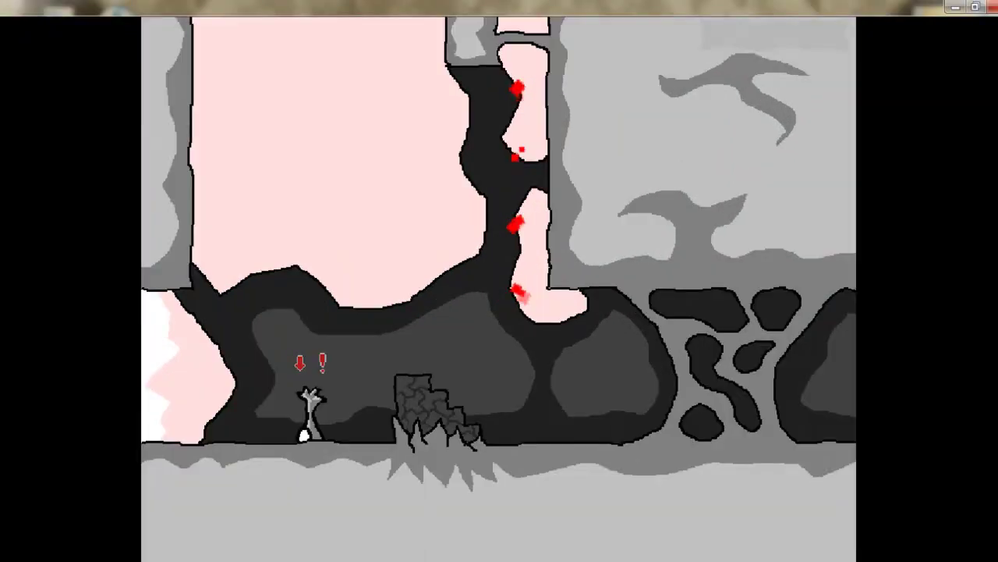
pyautogui.press('Right')
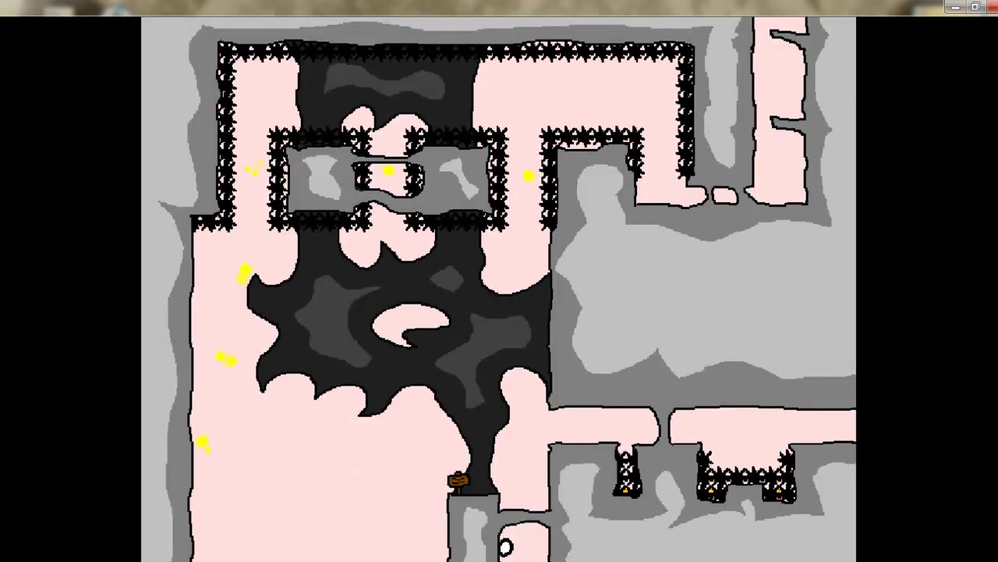
pyautogui.press('Up')
pyautogui.press('Up')
pyautogui.press('Right')
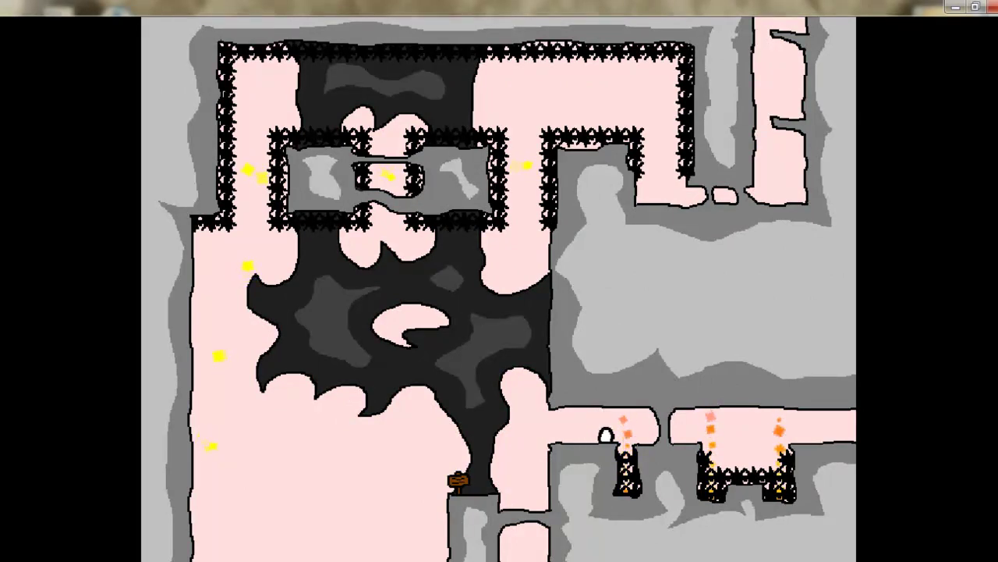
# - Run past the fire jets and follow the dark corridors down and right toward the stone-creature room
pyautogui.press('Right')
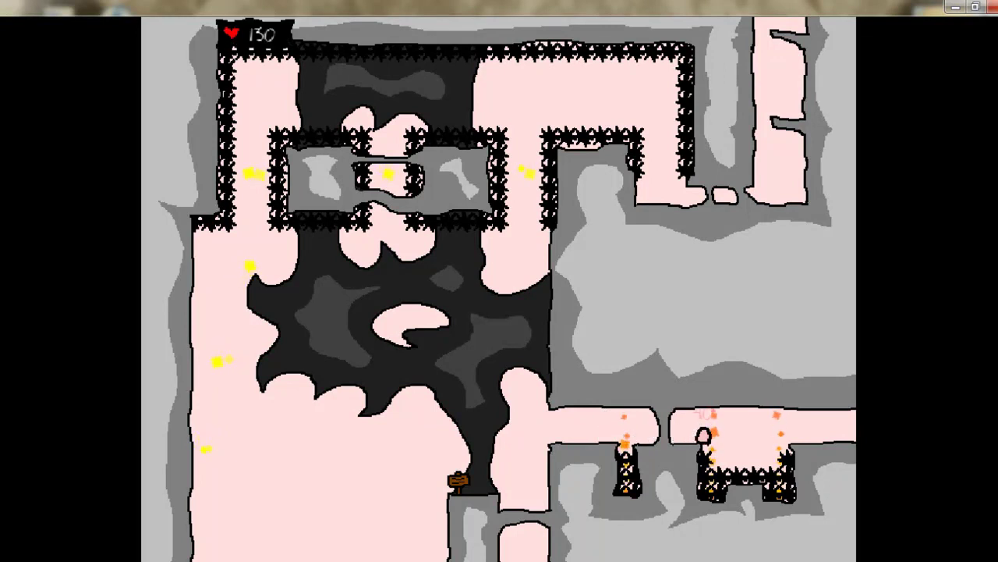
pyautogui.press('Up')
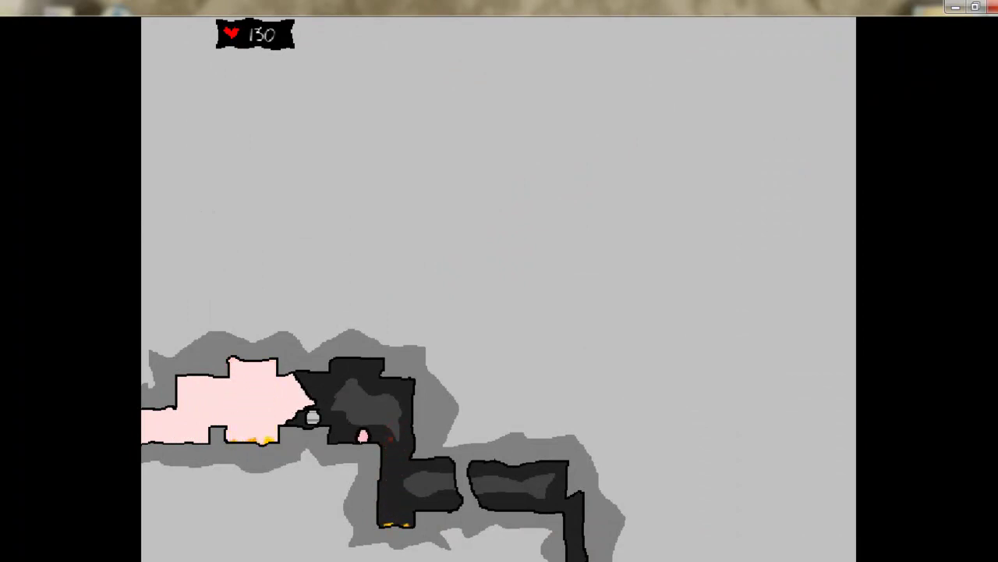
pyautogui.press('Right')
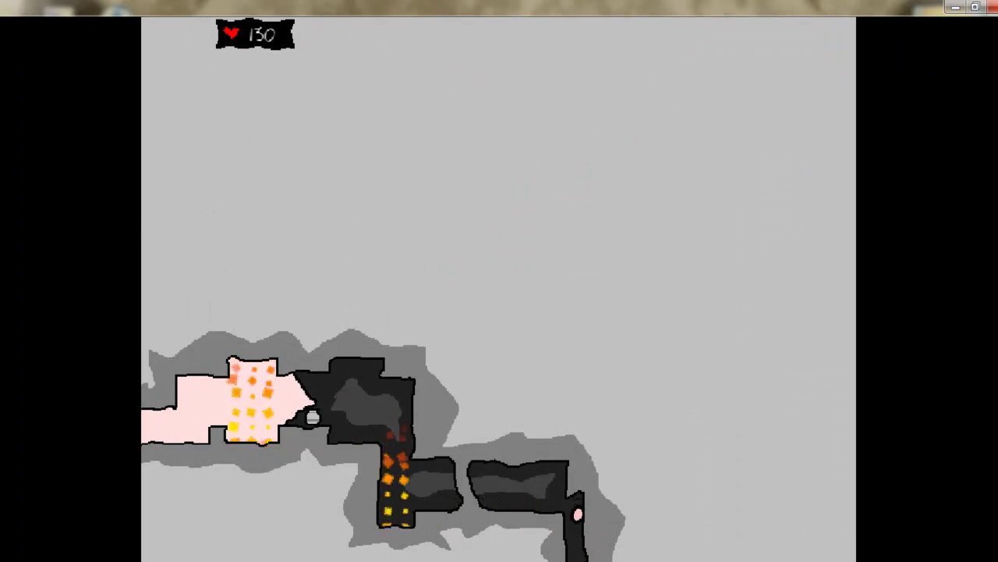
pyautogui.press('Down')
pyautogui.press('Down')
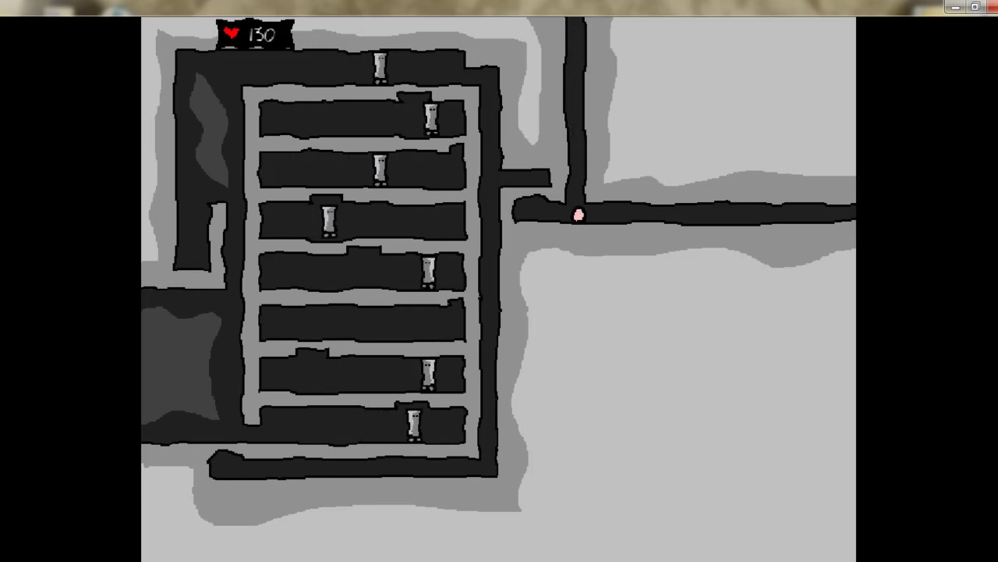
pyautogui.press('Right')
pyautogui.press('Right')
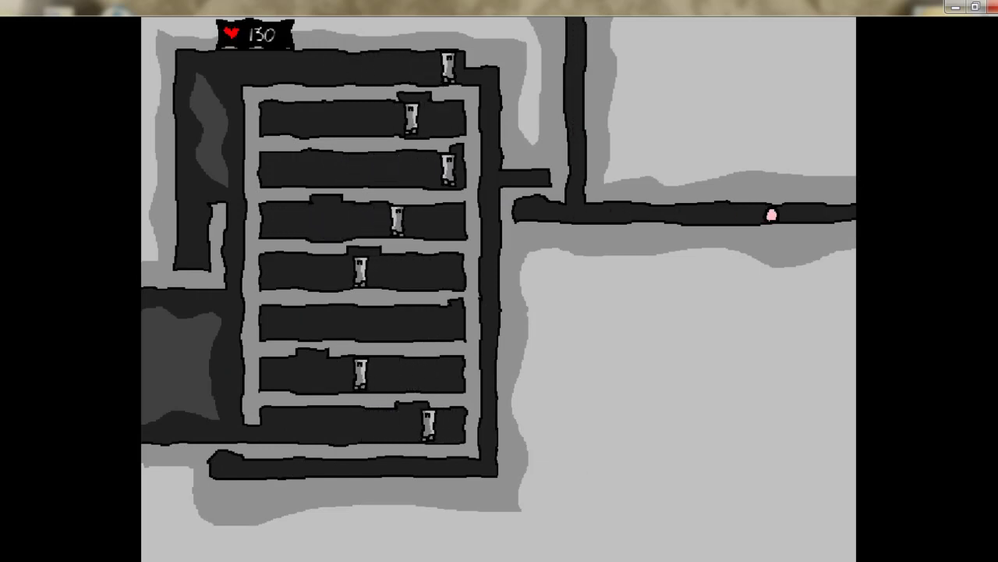
pyautogui.press('Right')
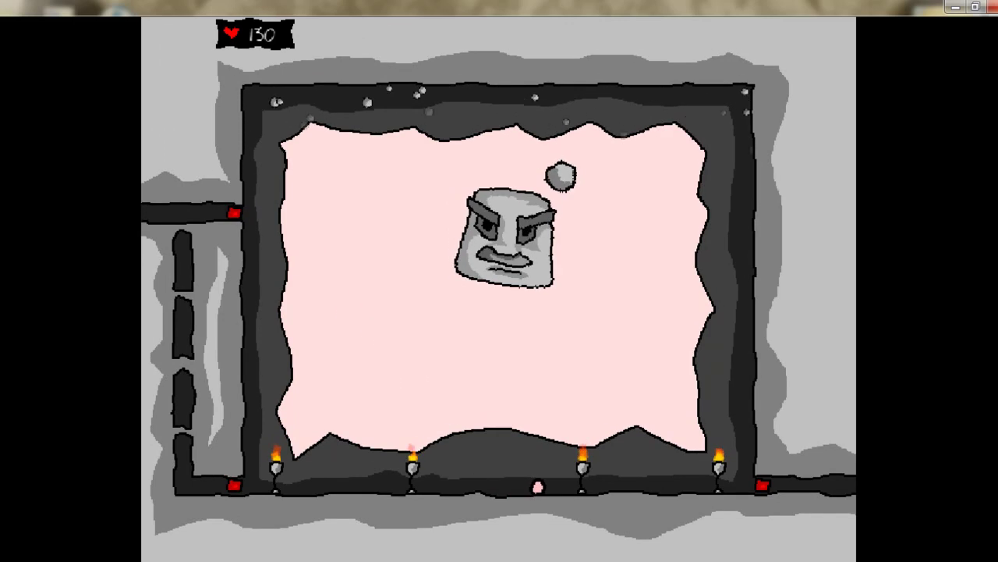
# - Dodge the stone head's slam and jump to knock the boulder upward
pyautogui.press('Left')
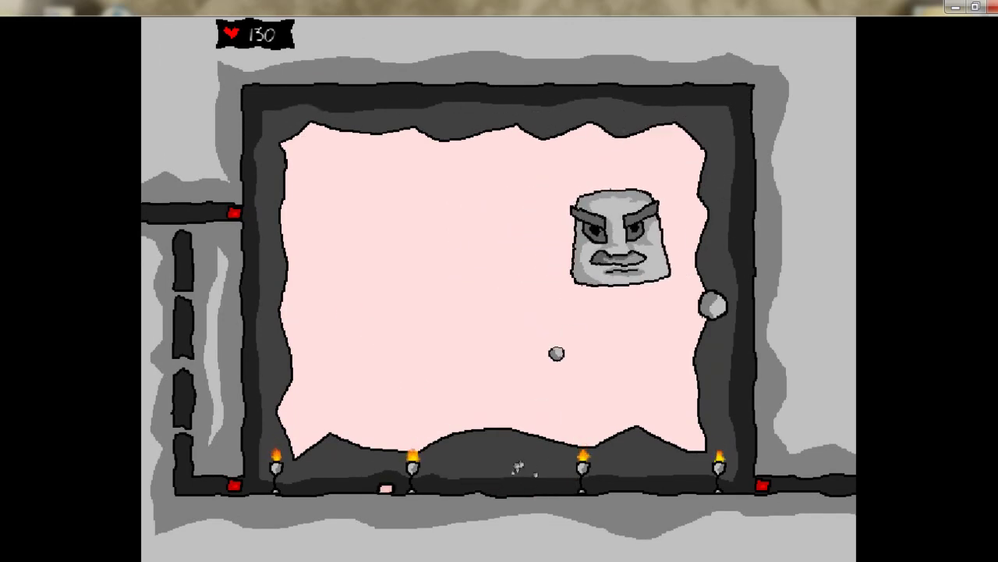
pyautogui.press('Left')
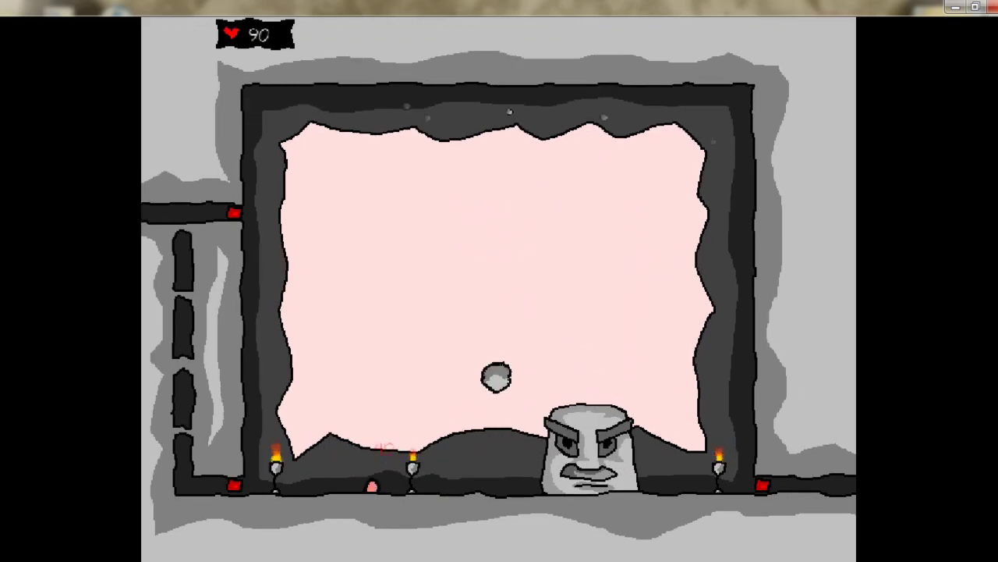
pyautogui.press('Right')
pyautogui.press('Up')
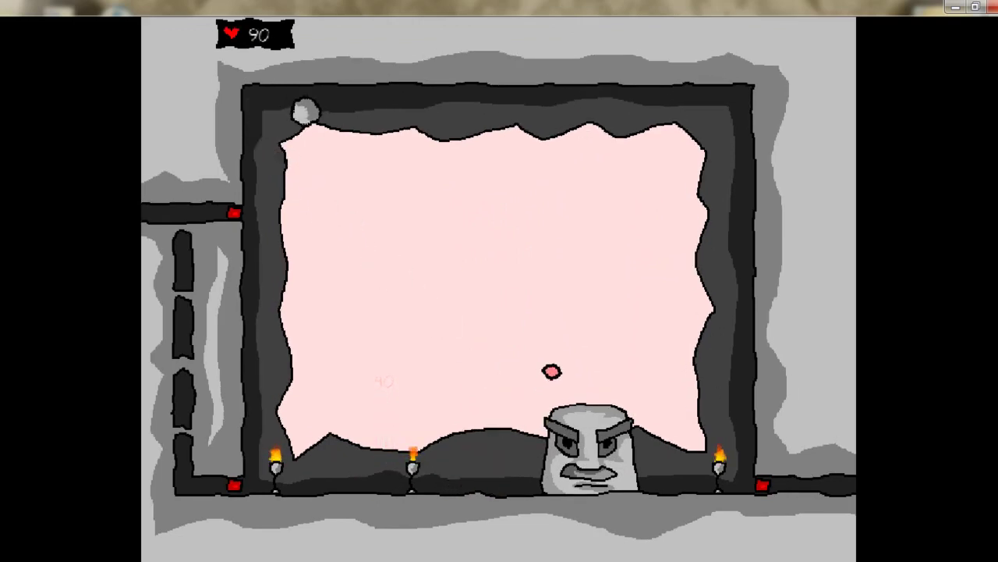
pyautogui.press('Left')
pyautogui.press('Left')
# - Run under the stone head, evade its slam, then jump up toward it
pyautogui.press('Right')
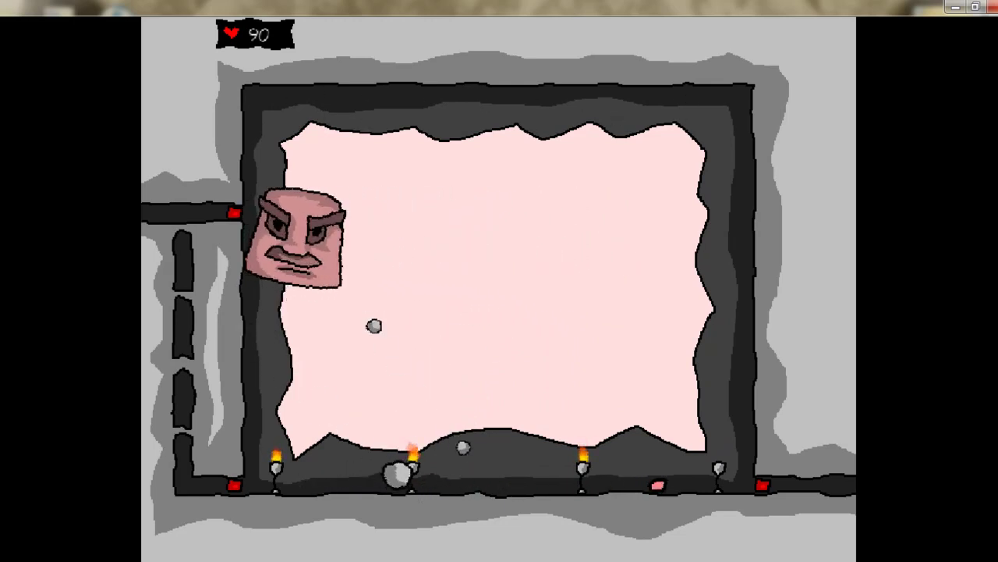
pyautogui.press('Left')
pyautogui.press('Left')
pyautogui.press('Right')
pyautogui.press('Up')
pyautogui.press('Right')
# - Retreat, run past the drifting head, and dodge the falling rocks
pyautogui.press('Left')
pyautogui.press('Right')
pyautogui.press('Right')
pyautogui.press('Left')
pyautogui.press('Left')
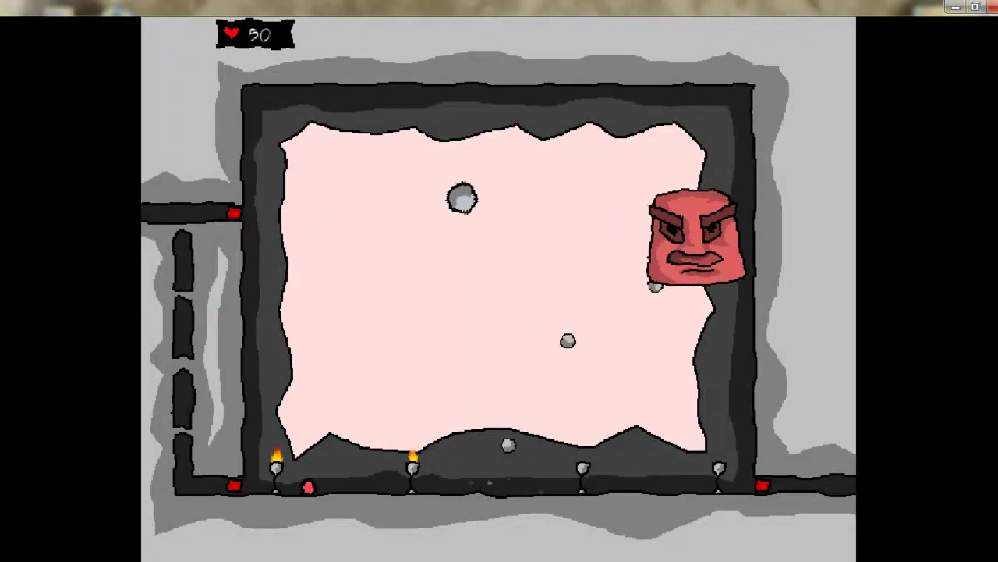
pyautogui.press('Left')
pyautogui.press('Right')
pyautogui.press('Right')
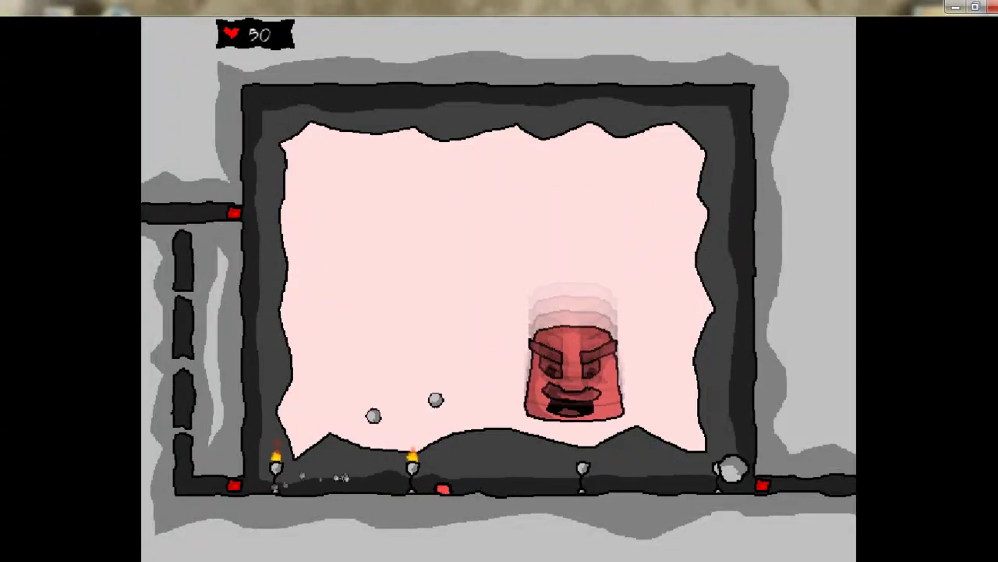